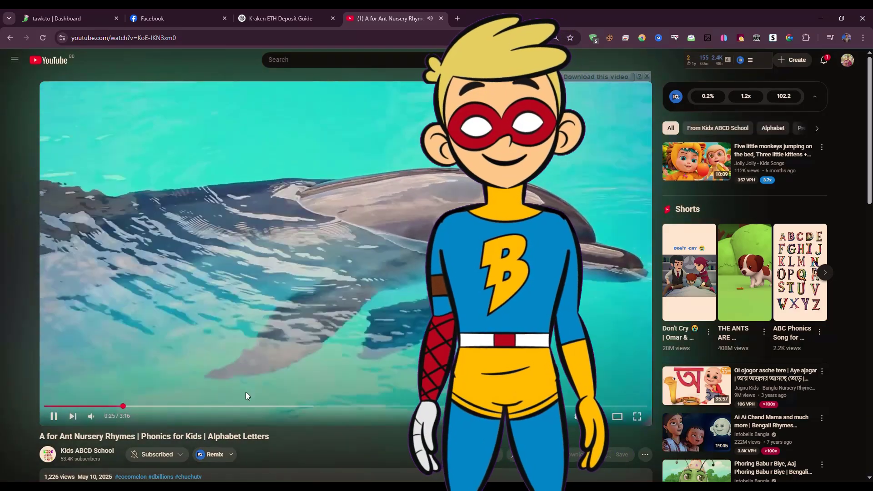
Step: Sample parts of the A for Ant nursery rhyme video and examine the latest uploads on the Kids ABCD School channel
click(246, 406)
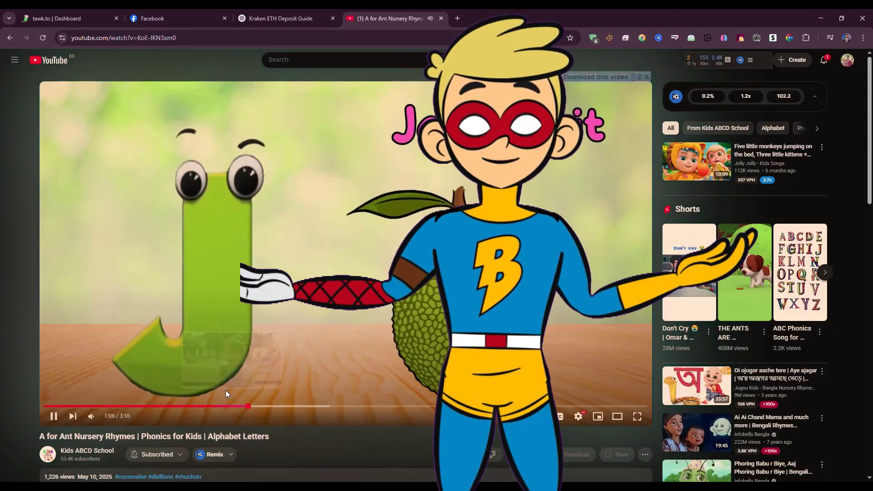
click(226, 406)
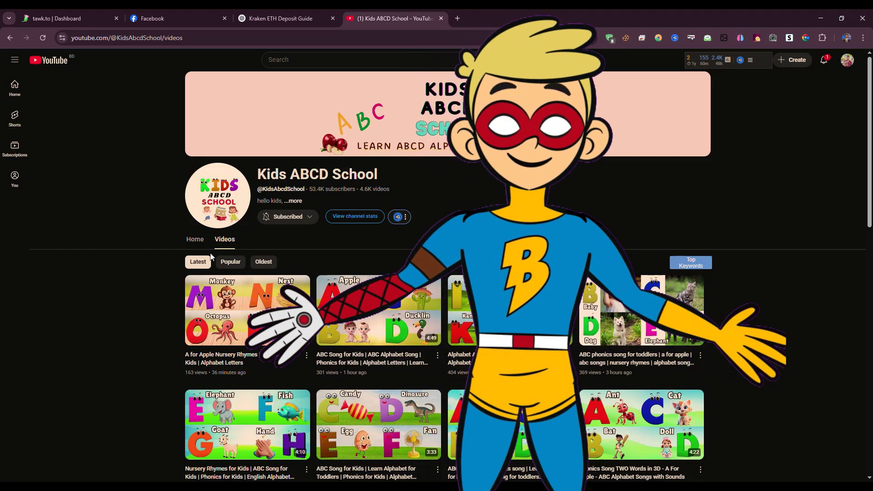
scroll(191, 273, down, 2)
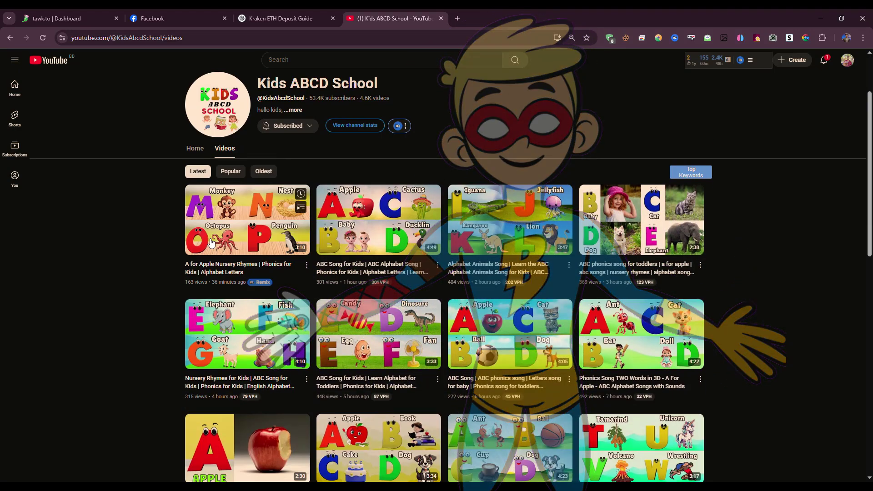
mouse_move(297, 225)
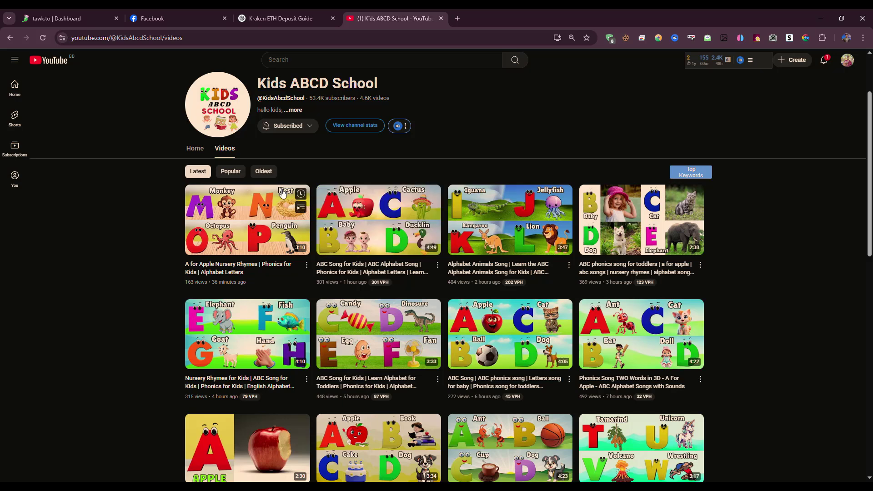
click(220, 172)
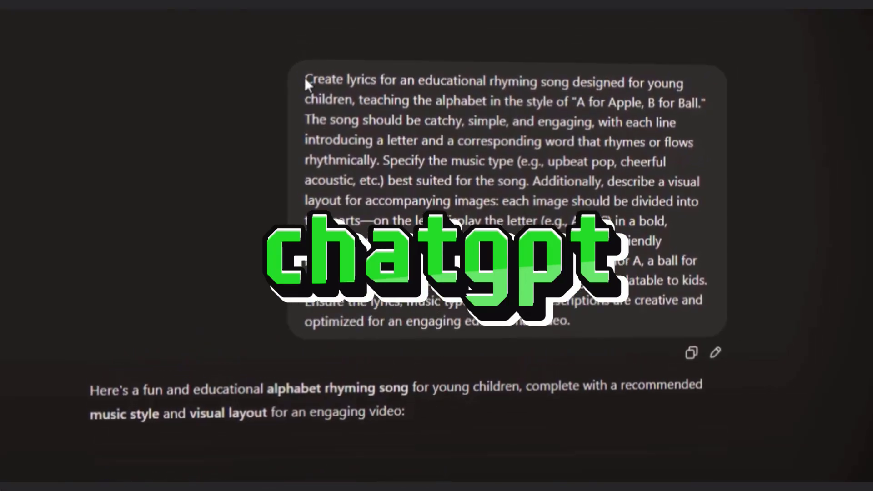
Step: Switch to ChatGPT and highlight the full prompt requesting alphabet song lyrics, a music type and split-image layouts
drag(306, 57, 353, 75)
drag(348, 129, 562, 286)
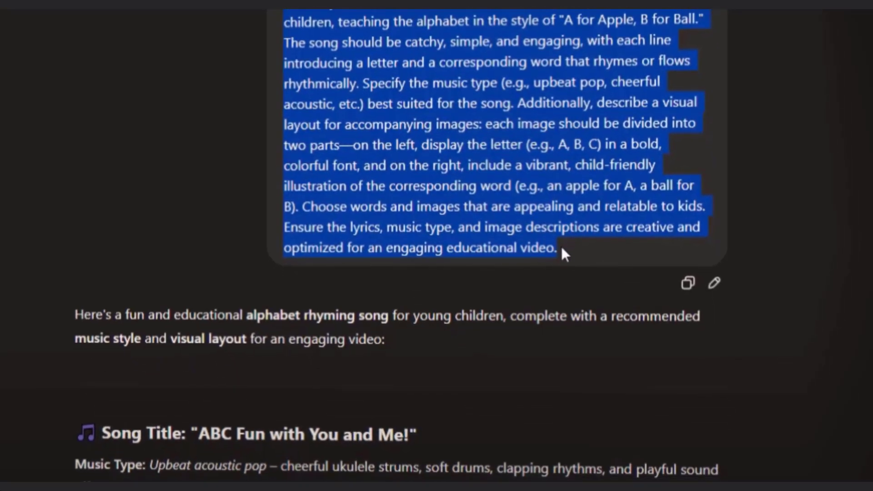
Step: Paste the prompt variant for themes other than the alphabet into the message box and highlight its "choose theme" placeholder
text(Create lyrics for an educational rhyming song for young children, focusing on [choose theme: numbers, colors, shapes, animals, fruits/vegetables, action words, or emotions] instead of the alphabet. The song should be catchy, simple, and engaging, with each line introducing an item from the chosen theme and a corresponding word or description that rhymes or flows rhythmically. Specify the music type (e.g., upbeat pop, cheerful acoustic) best suited for the song. Describe a visual layout for accompanying images: each image should be divided into two parts—on the left, display the theme item (e.g., number, color name, shape) in a bold, colorful font, and on the right, include a vibrant, child-friendly illustration of the corresponding object or concept. Ensure the lyrics, music type, and image descriptions are creative and optimized for an engaging educational video.)
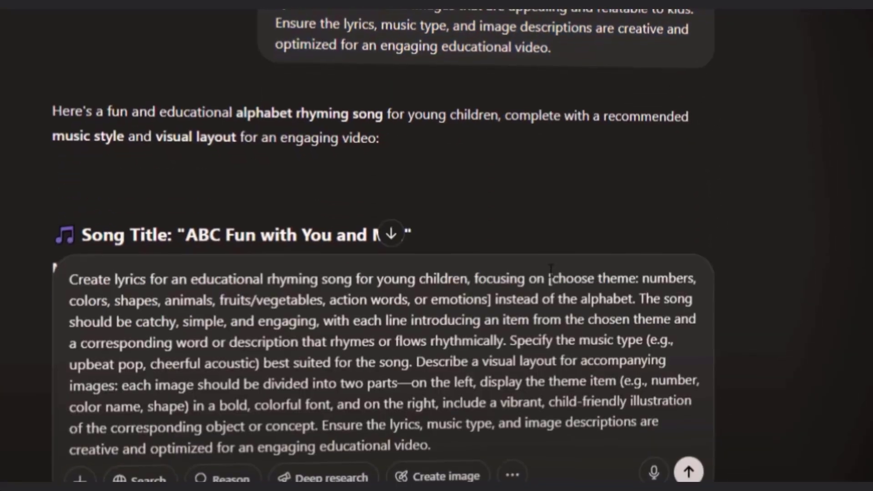
drag(546, 261, 635, 250)
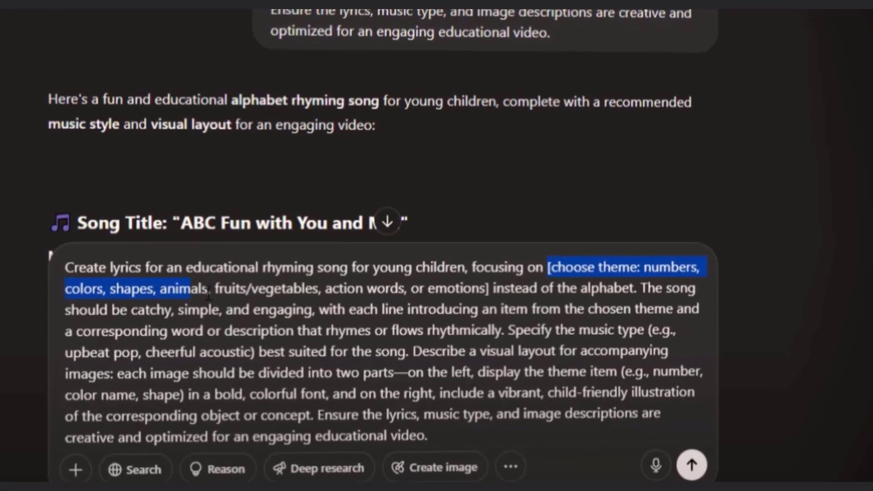
drag(373, 297, 470, 295)
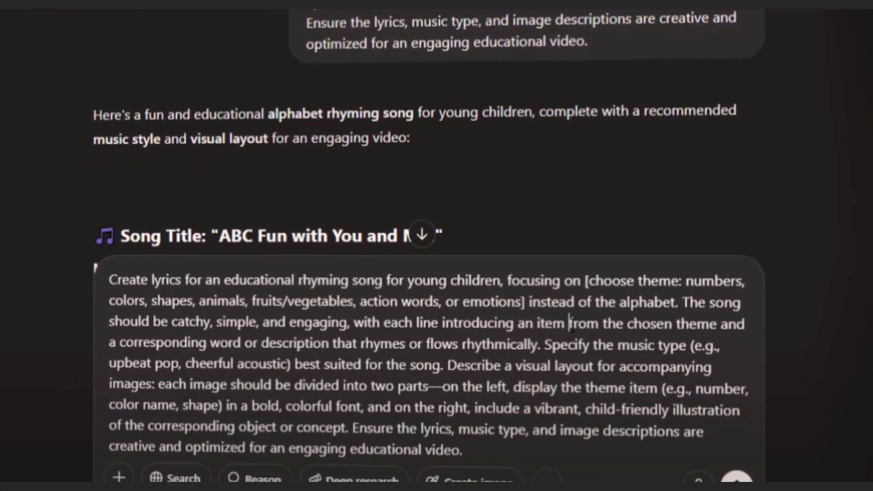
key(ctrl+a)
Step: Review the generated "A is for Apple" lyrics and paste them into the lyrics of a custom song in Suno
drag(133, 109, 336, 175)
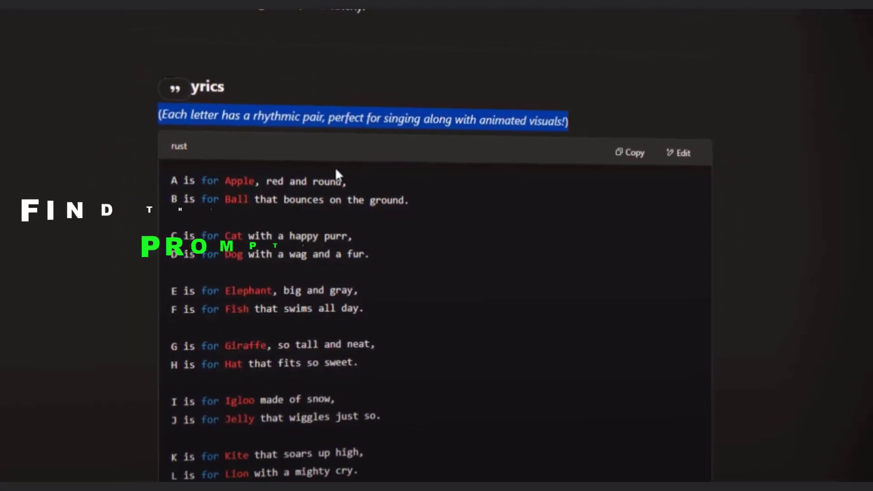
scroll(320, 222, down, 5)
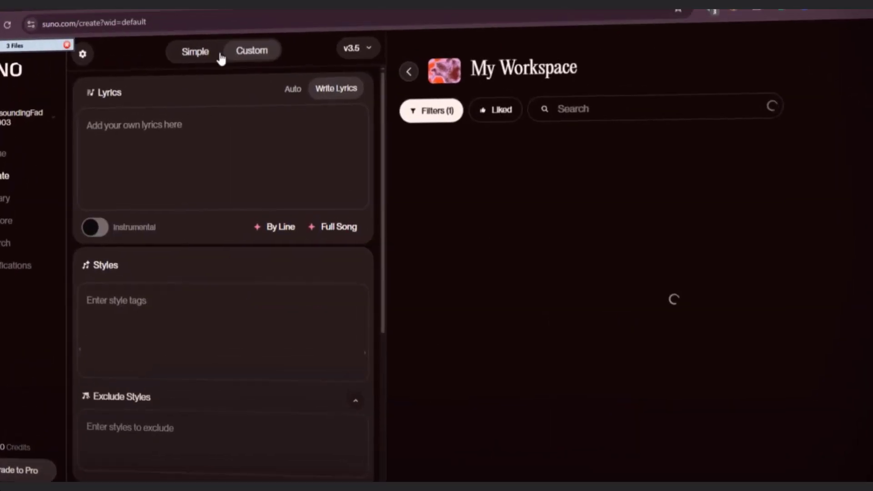
click(195, 56)
click(249, 51)
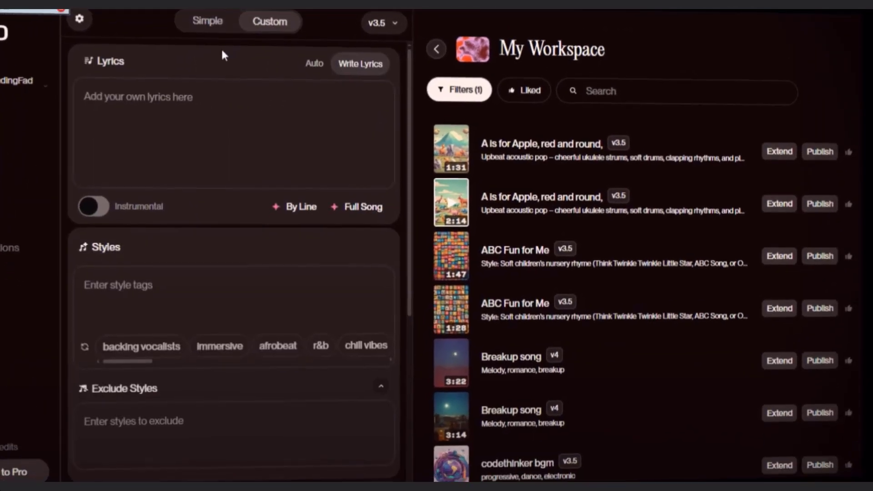
right_click(114, 114)
click(153, 252)
scroll(255, 87, up, 10)
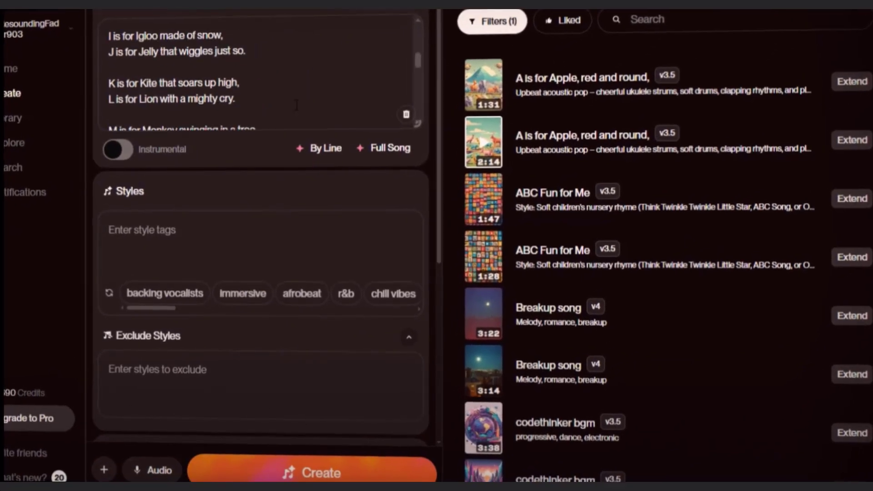
Step: Copy the "Upbeat acoustic pop" music type description from the song reply in ChatGPT
click(156, 247)
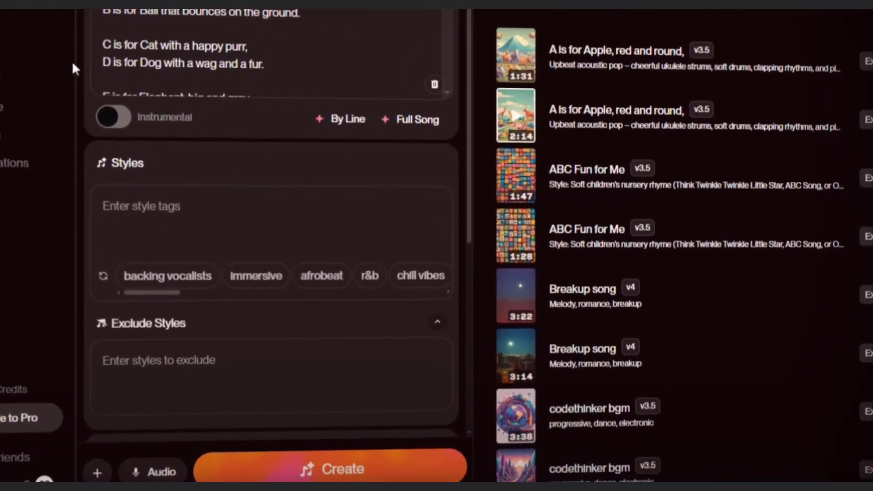
click(48, 5)
scroll(587, 187, up, 12)
scroll(501, 204, down, 5)
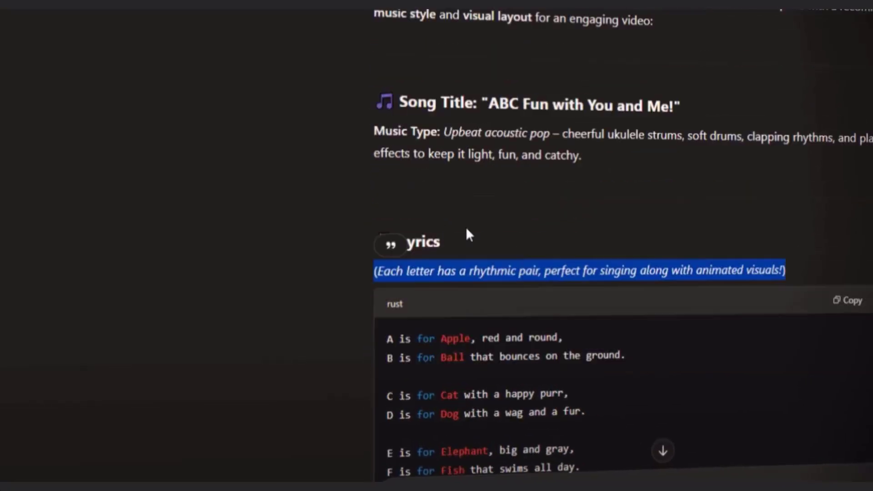
drag(452, 107, 600, 132)
right_click(601, 130)
click(638, 137)
Step: Switch back to Suno and paste the upbeat acoustic pop description as the song's style
key(ctrl+Tab)
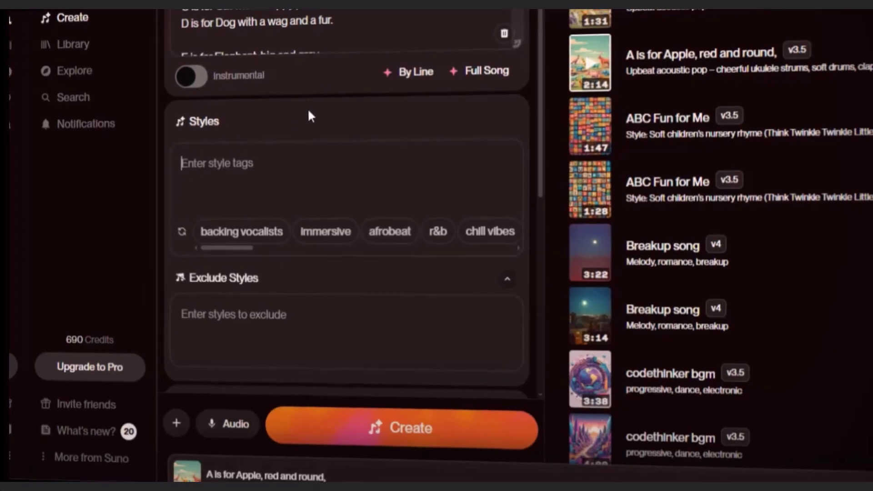
right_click(257, 176)
click(291, 328)
scroll(260, 221, down, 5)
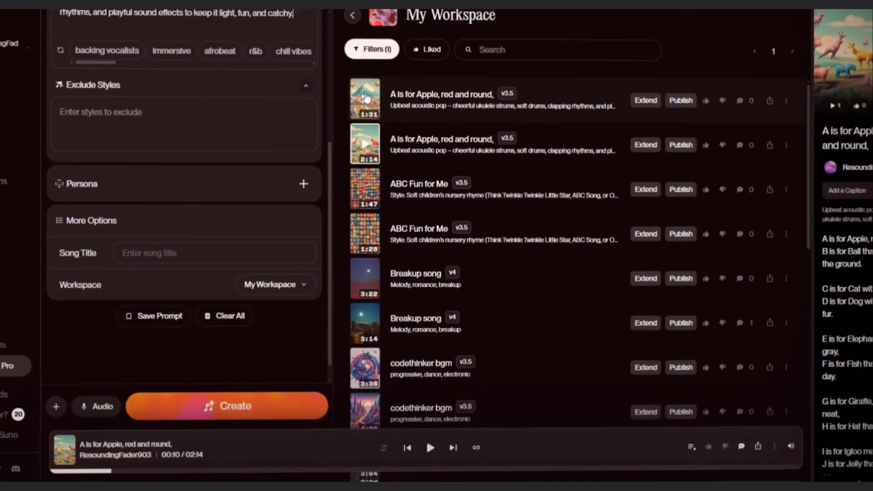
Step: Download the 1:31 version of "A is for Apple, red and round," as MP3 audio, declining the commercial-use upgrade
click(365, 97)
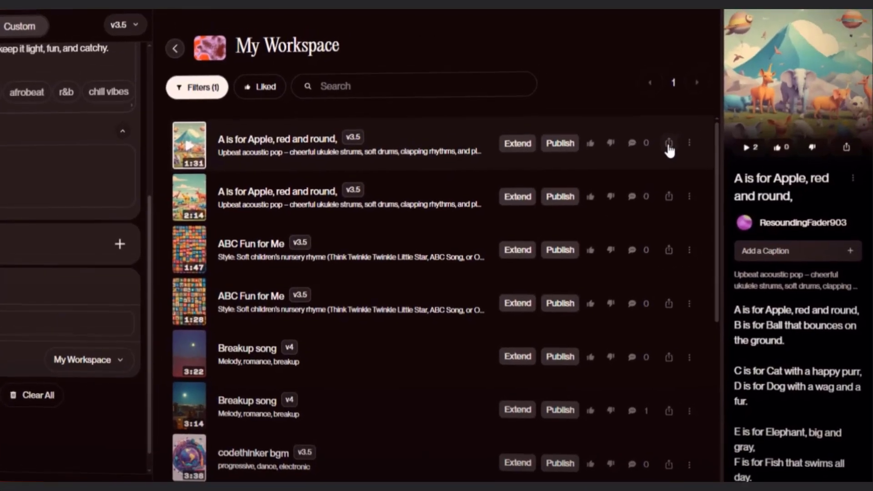
click(696, 136)
mouse_move(696, 250)
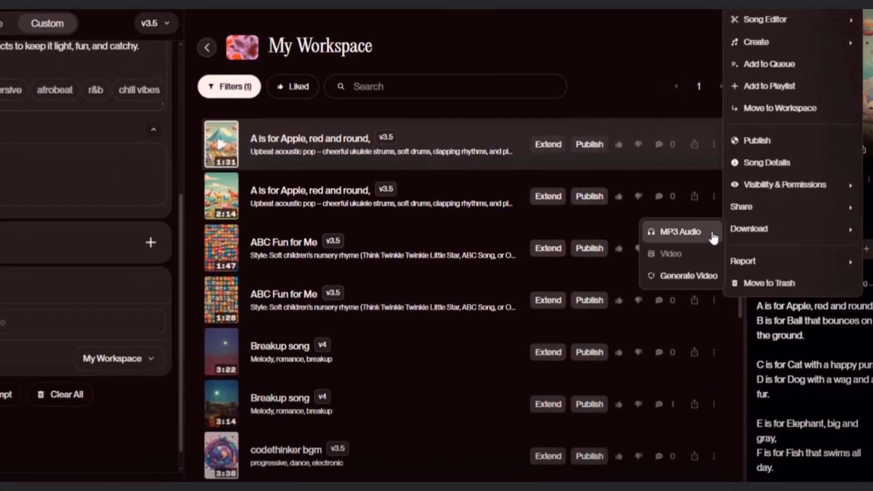
click(643, 254)
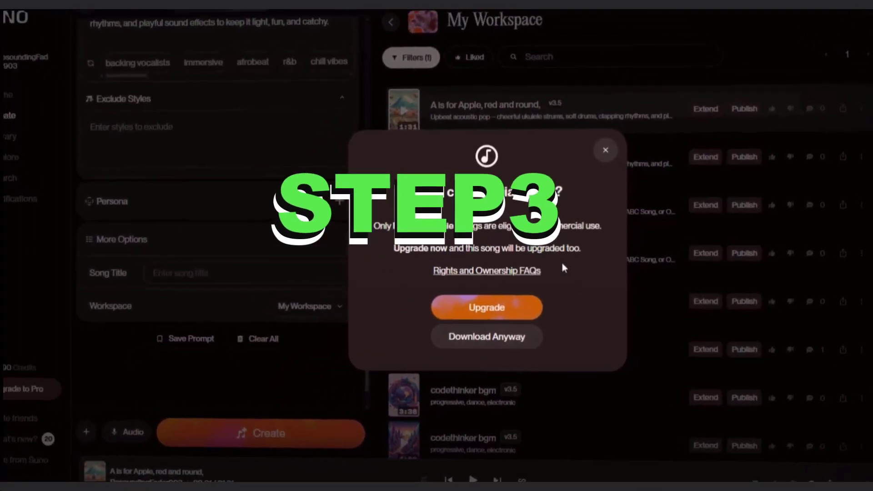
click(471, 333)
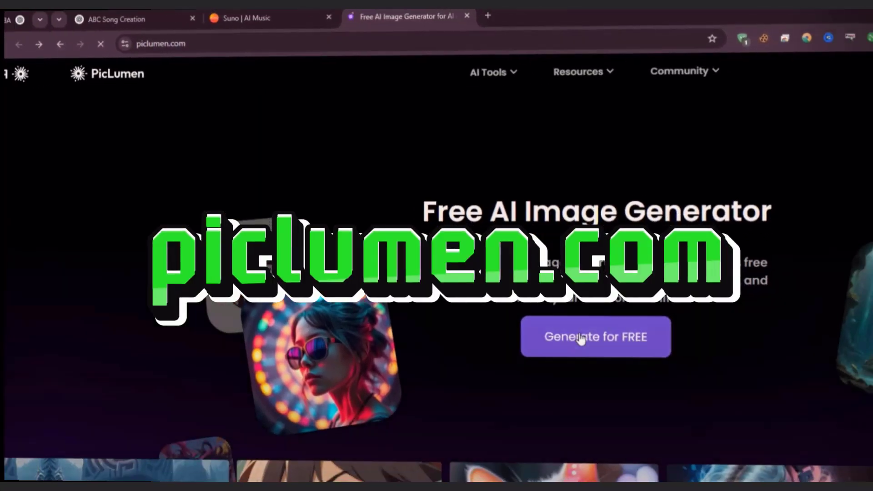
Step: Open PicLumen's free image generator and ask ChatGPT "i need image prompt for "c"", following the wording used for A
click(575, 344)
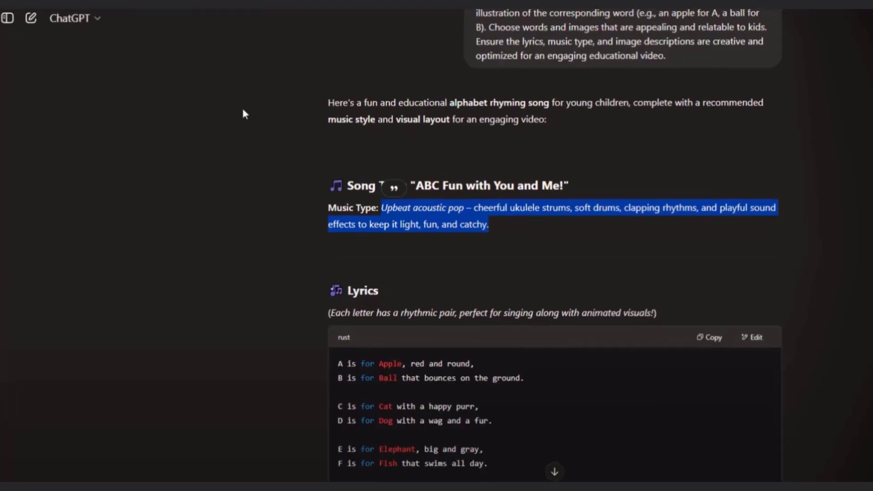
scroll(222, 310, down, 15)
scroll(210, 188, down, 7)
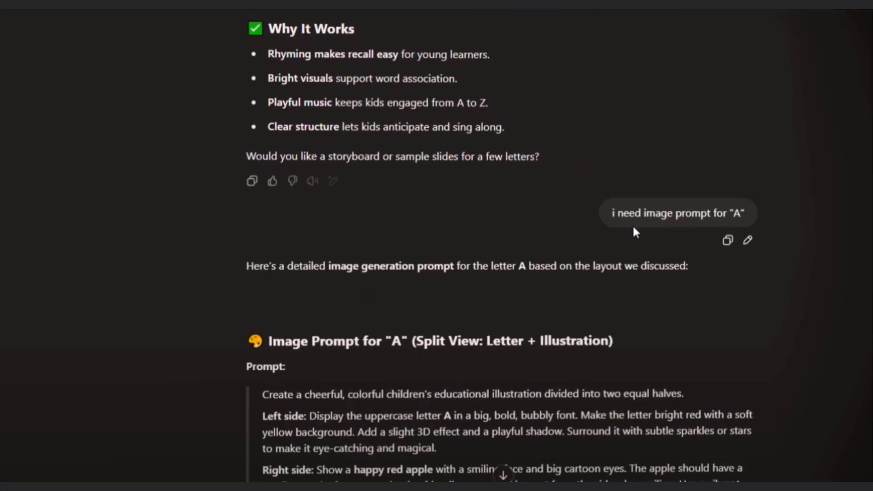
drag(598, 199, 720, 167)
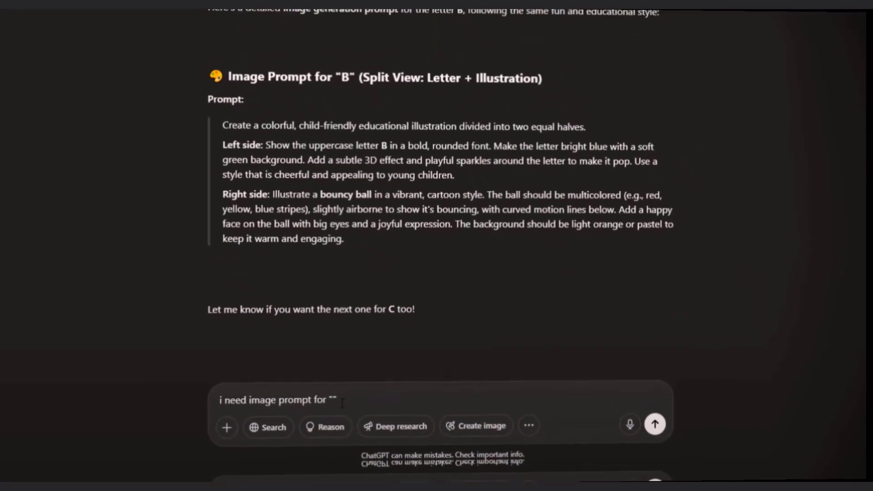
key(Return)
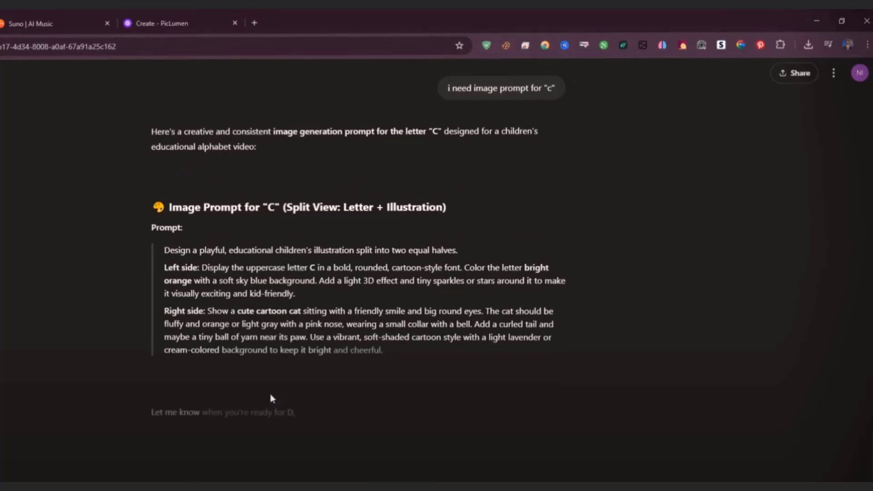
Step: Copy the complete split-view image prompt for the letter C and its cartoon cat
drag(391, 360, 162, 253)
right_click(147, 273)
click(151, 285)
Step: Replace the letter A prompt in PicLumen with the copied letter C prompt and generate the image
click(137, 29)
click(98, 82)
key(ctrl+a)
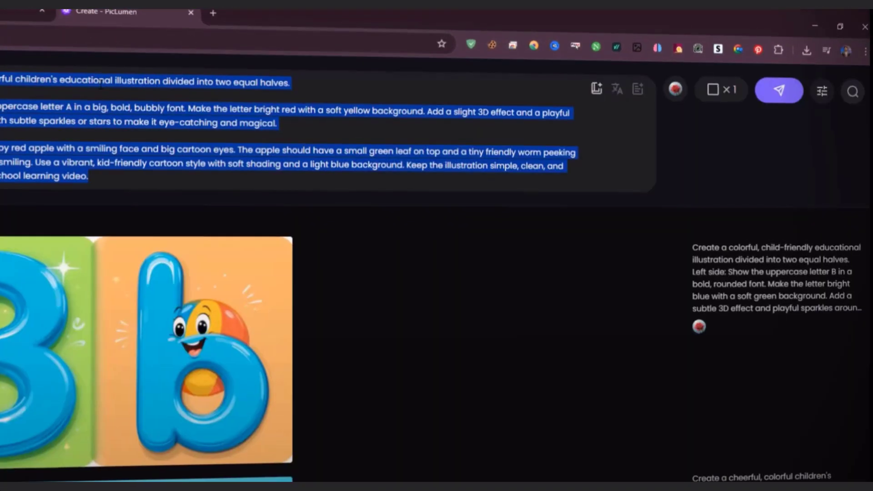
key(ctrl+v)
key(Return)
Step: Generate the letter C illustration again from the same prompt at a 16:9 aspect ratio and open the finished image
click(721, 87)
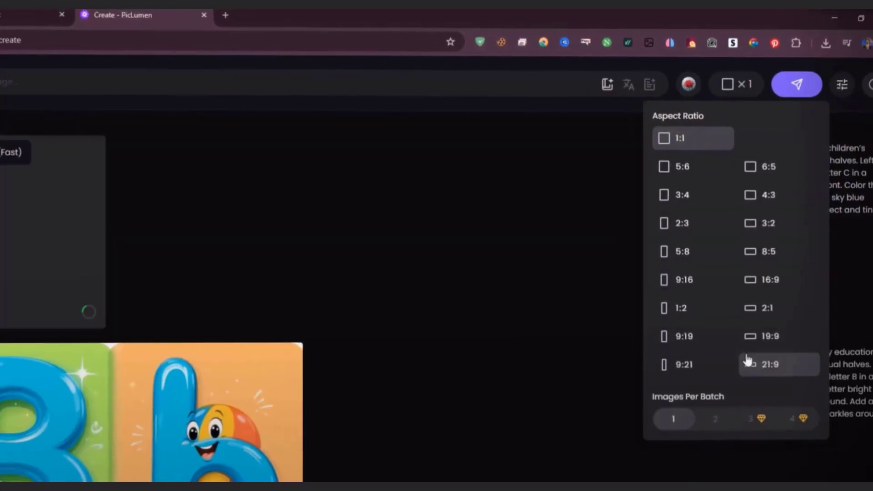
click(795, 250)
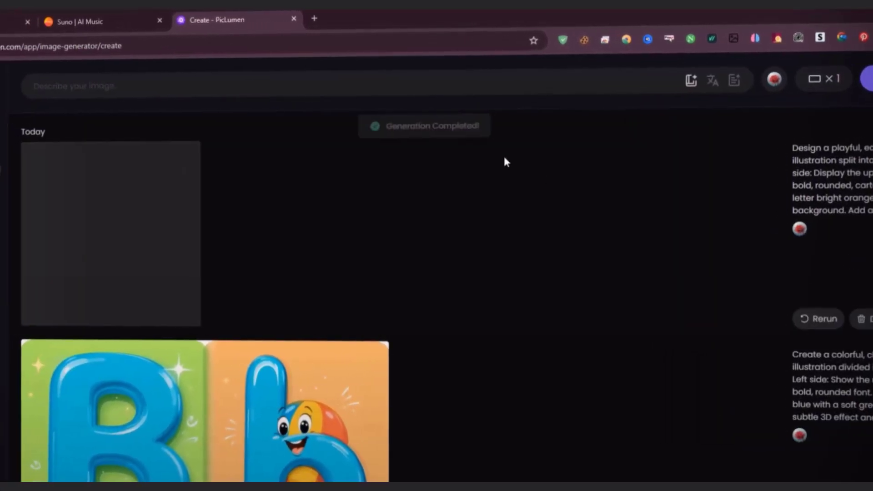
click(401, 86)
key(ctrl+v)
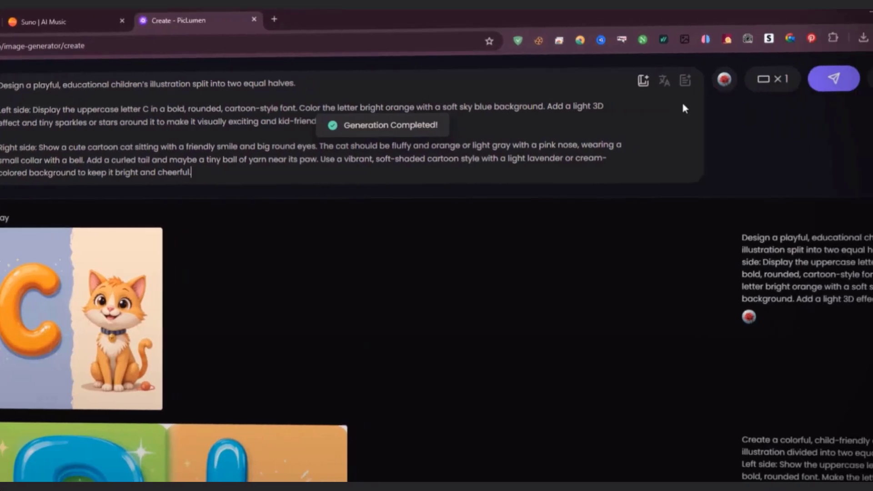
click(779, 80)
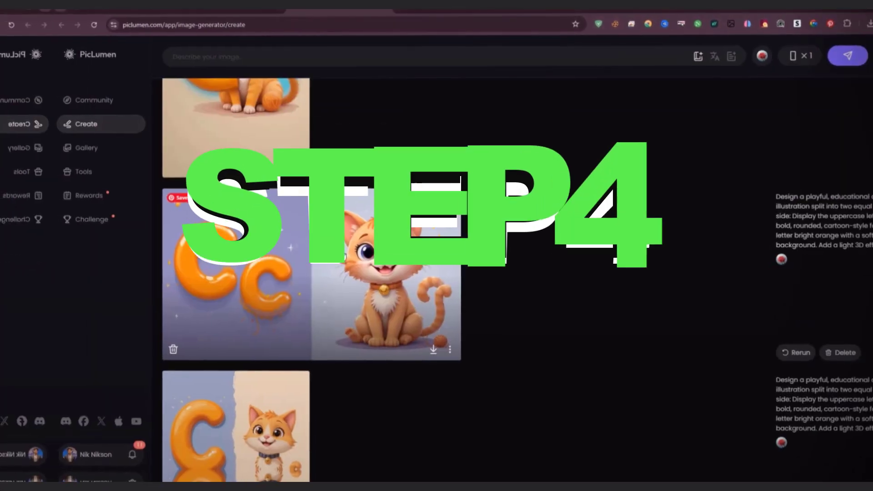
scroll(273, 282, down, 3)
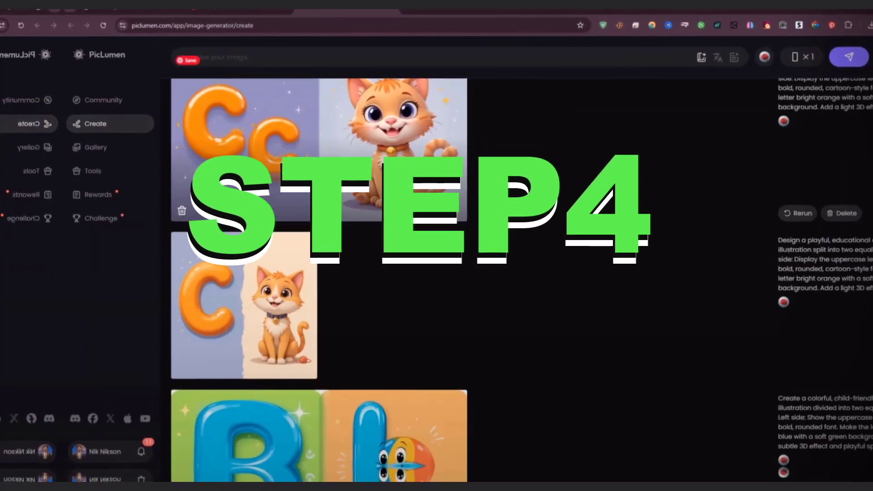
click(318, 146)
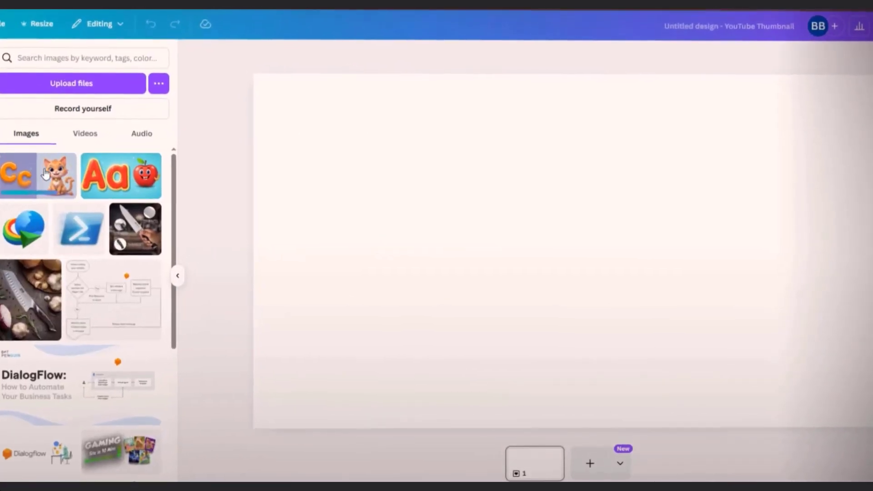
Step: Switch to Canva, fill the blank YouTube thumbnail page with the uploaded letter C image, and duplicate the image
click(46, 174)
drag(464, 229, 336, 156)
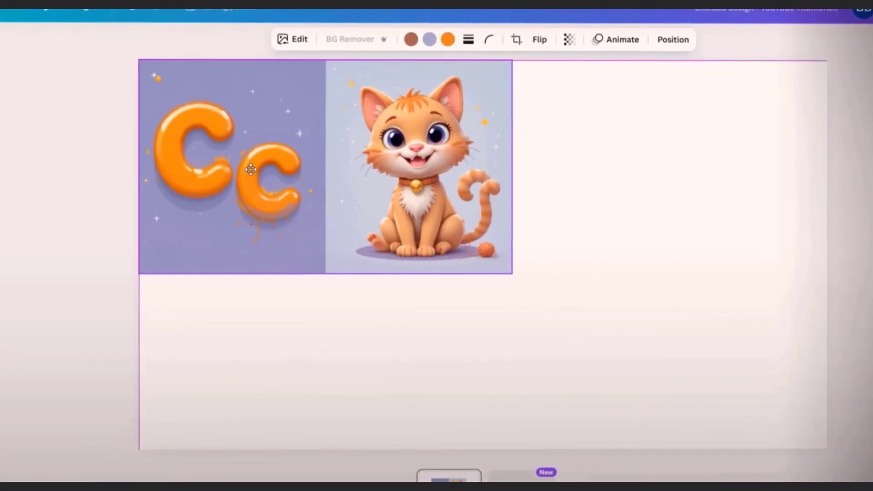
drag(518, 274, 841, 453)
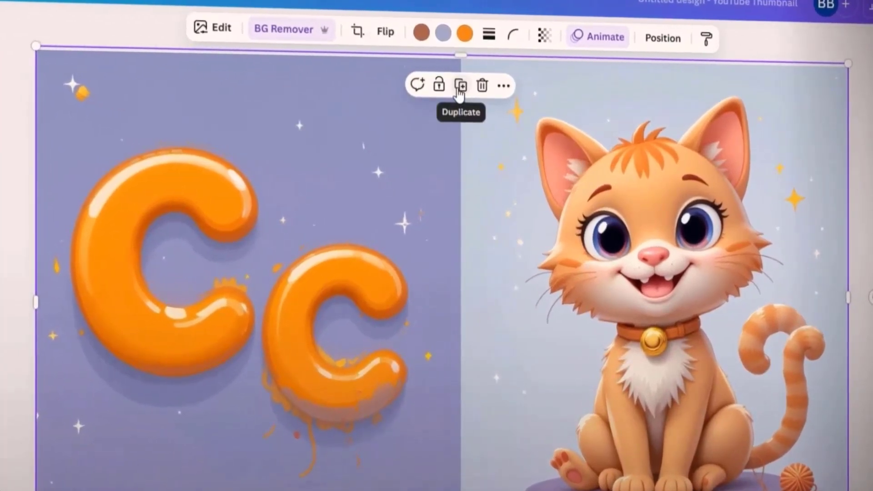
click(460, 87)
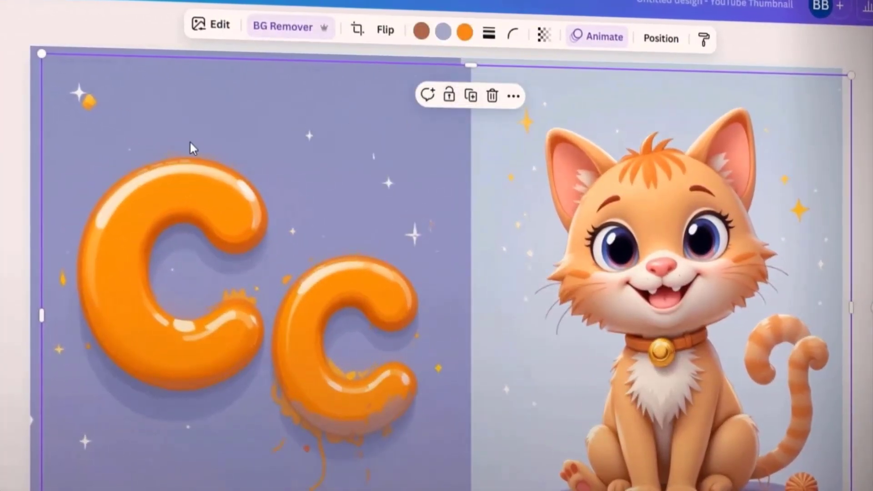
Step: Crop the duplicated letter C image to its cat half and move it over the letter half
mouse_move(193, 148)
mouse_down()
mouse_move(182, 130)
mouse_move(188, 138)
mouse_up()
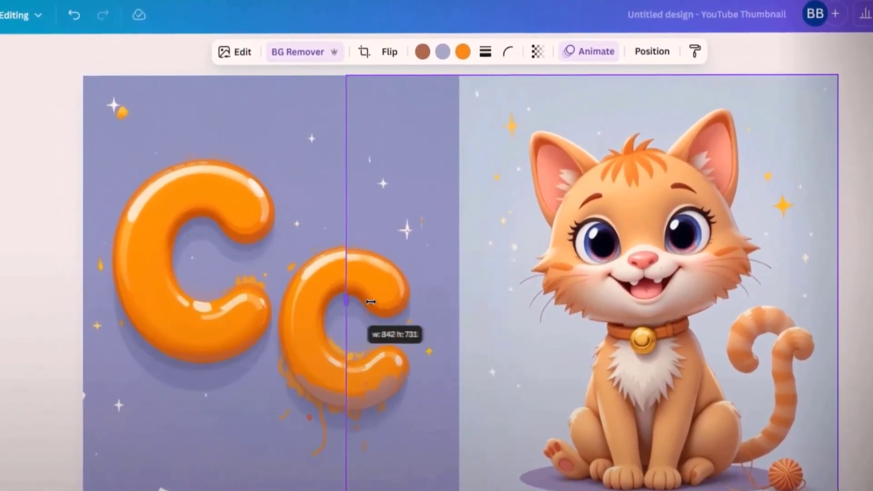
drag(428, 306, 459, 310)
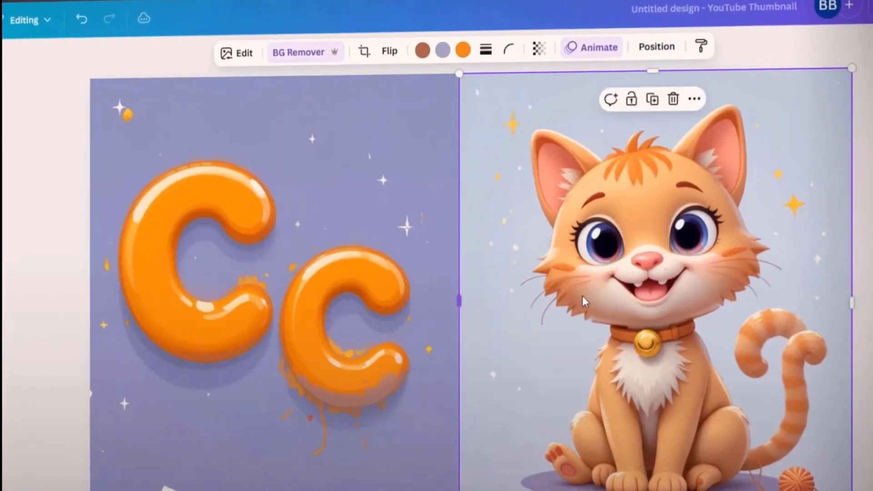
drag(584, 301, 285, 276)
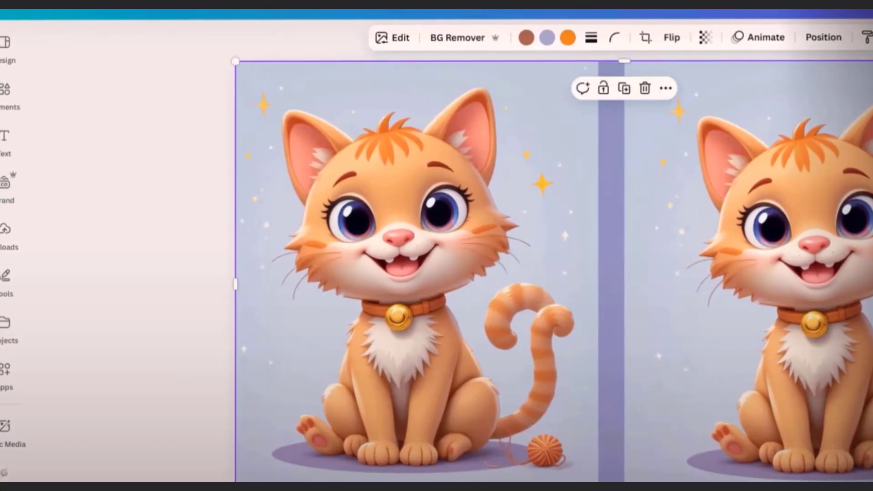
Step: Erase the cat and its leftover traces from the original letter C image with Magic Eraser at brush size 40
click(399, 40)
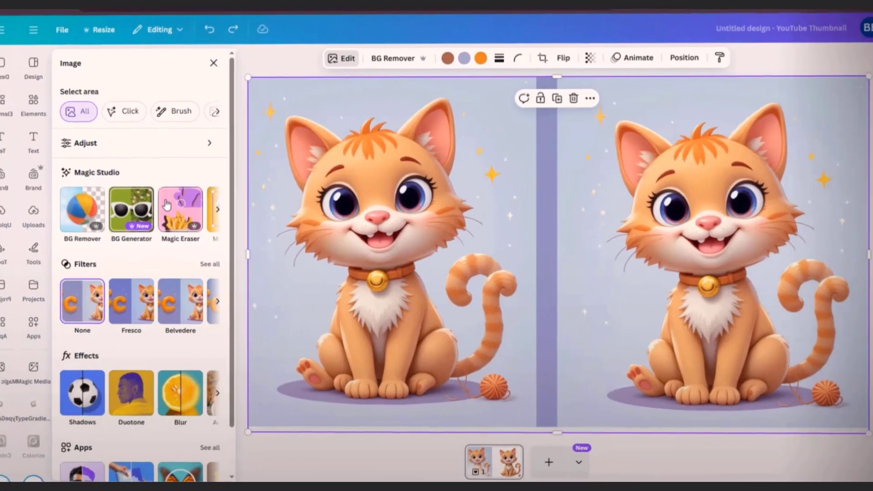
click(167, 205)
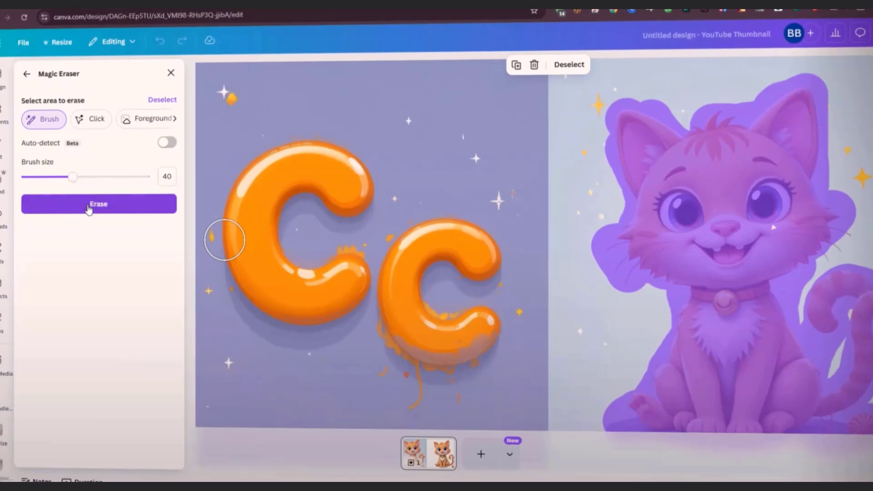
click(89, 206)
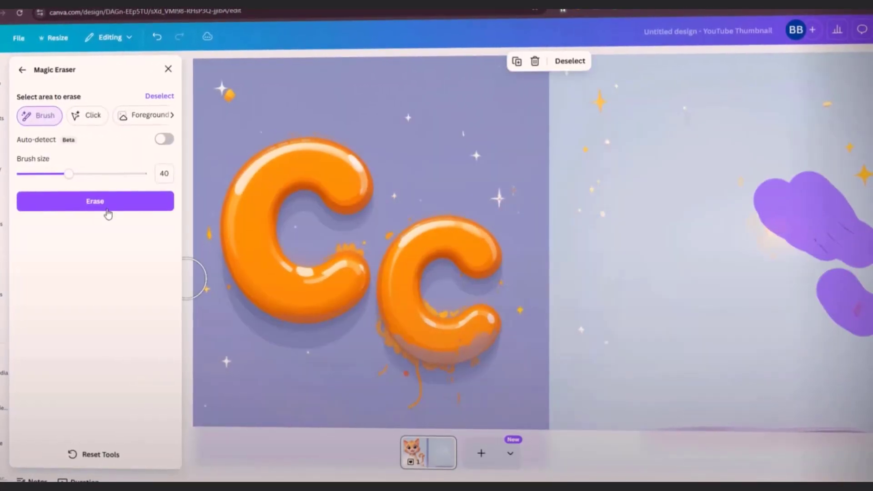
click(108, 208)
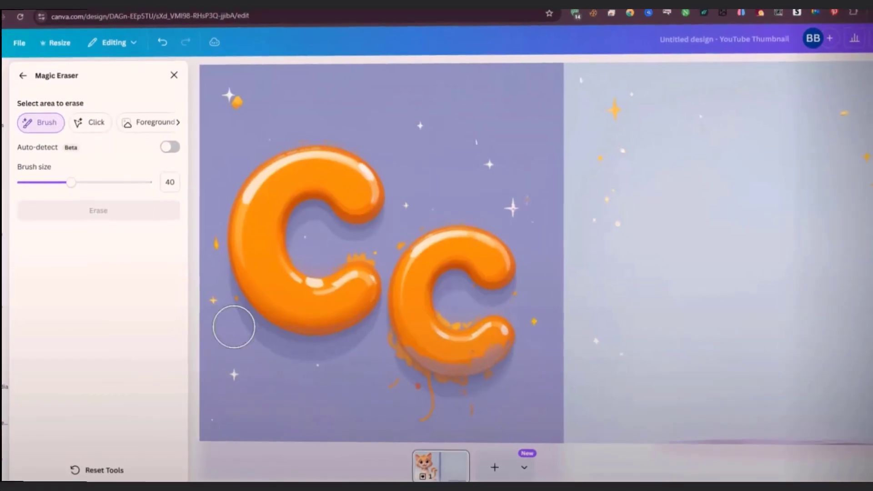
click(20, 80)
Step: Move the cropped cat back over the empty half of the image and remove its background
drag(346, 241, 732, 249)
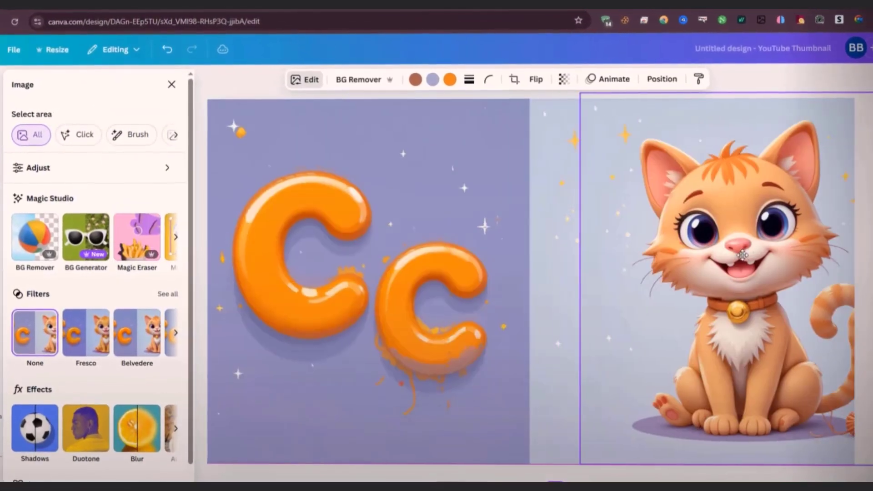
drag(625, 260, 670, 268)
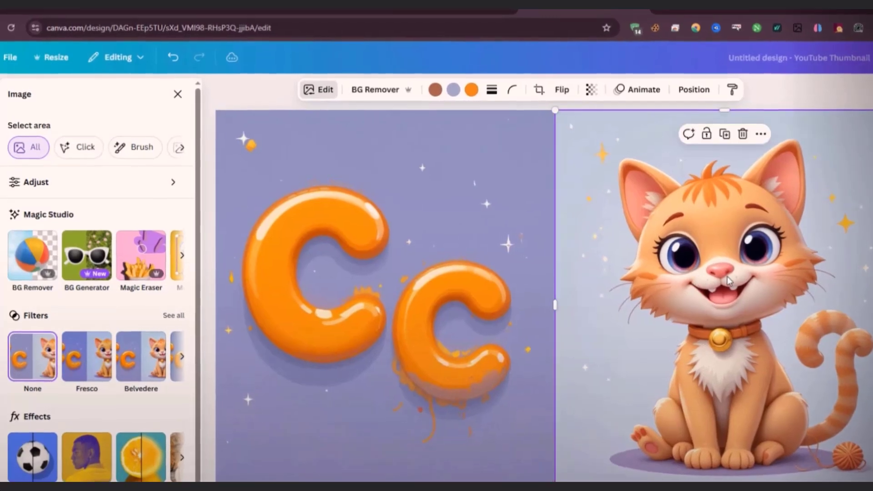
click(384, 97)
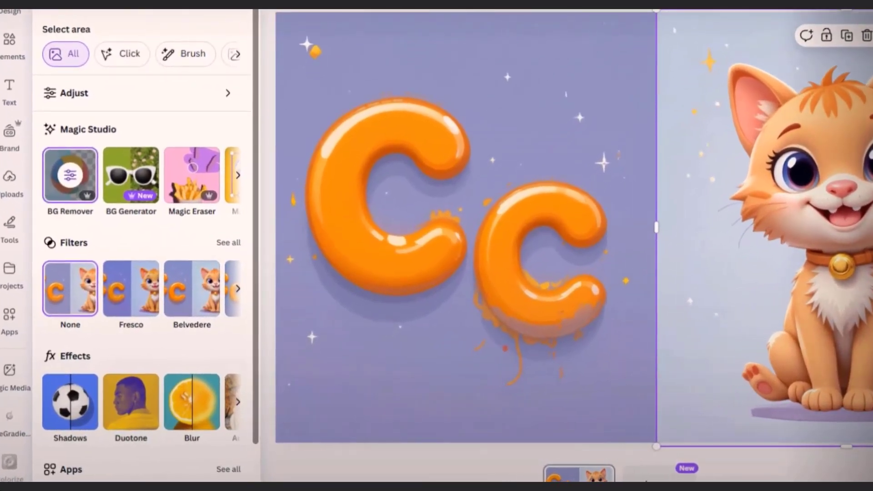
Step: Animate the cat cutout with Photo Rise on enter and the letter C background image with Sketch
scroll(123, 177, down, 5)
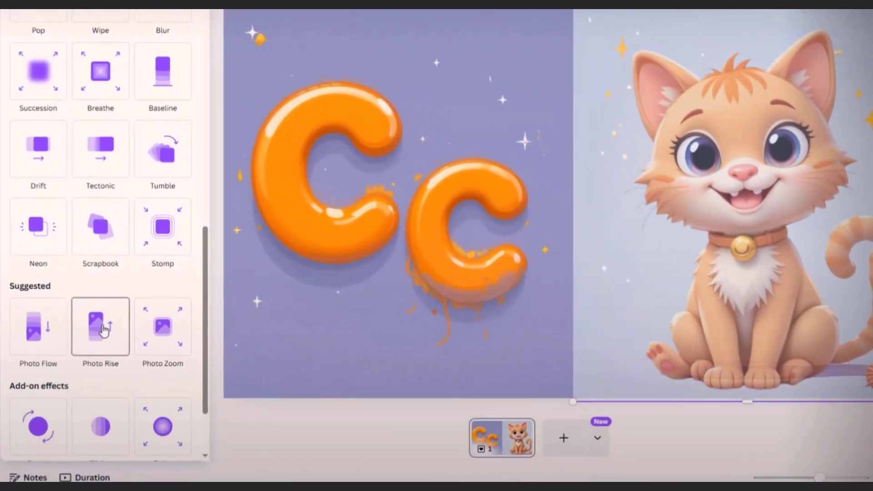
click(106, 333)
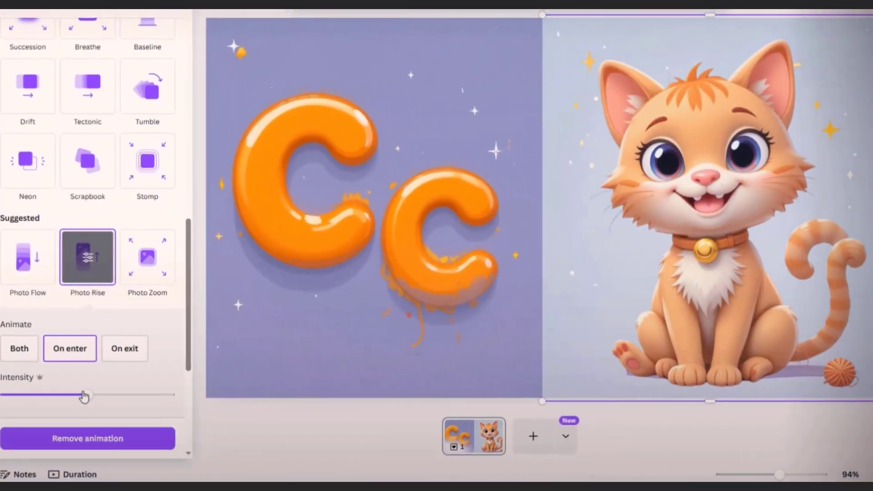
click(331, 183)
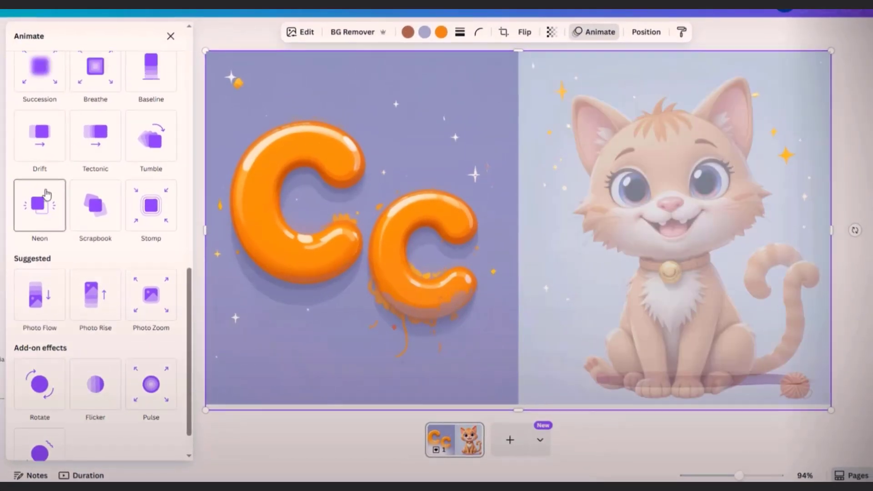
scroll(43, 196, up, 5)
scroll(55, 202, up, 3)
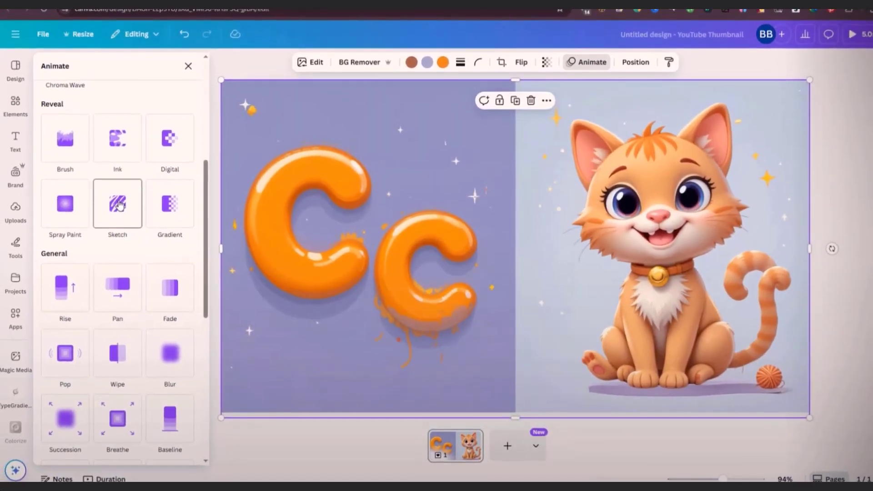
click(110, 206)
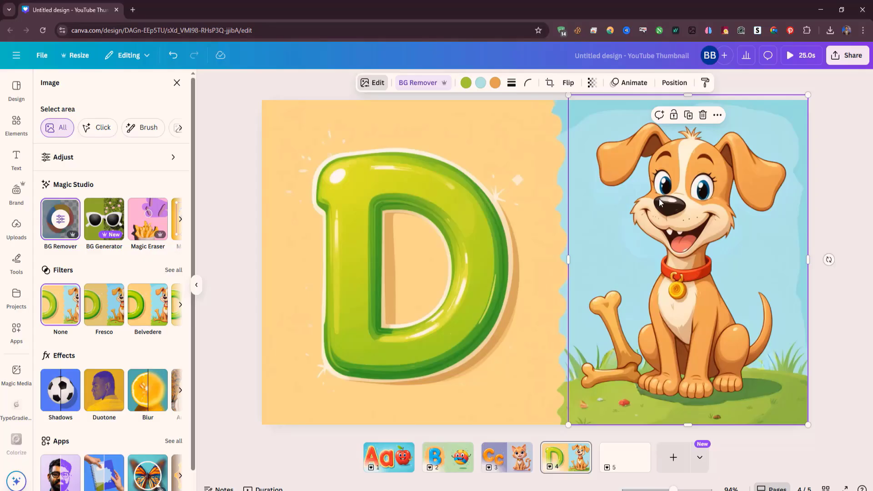
Step: Animate the dog cutout on page 4 with Photo Rise and the letter D background image with Sketch on enter
click(628, 82)
scroll(145, 292, down, 10)
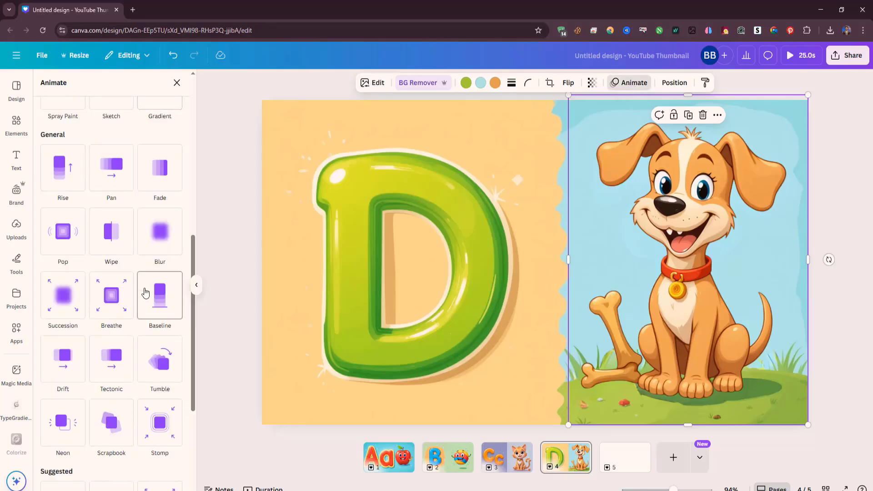
scroll(145, 292, down, 2)
click(107, 408)
scroll(154, 396, down, 3)
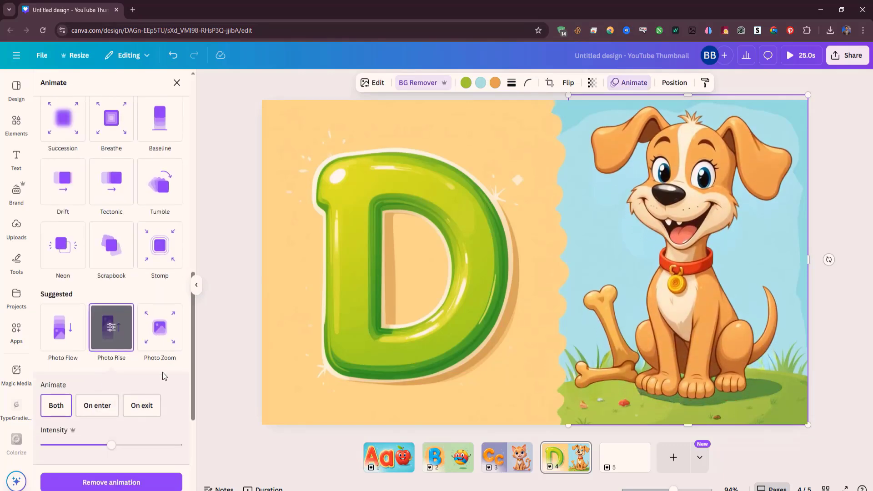
scroll(168, 267, up, 5)
click(114, 166)
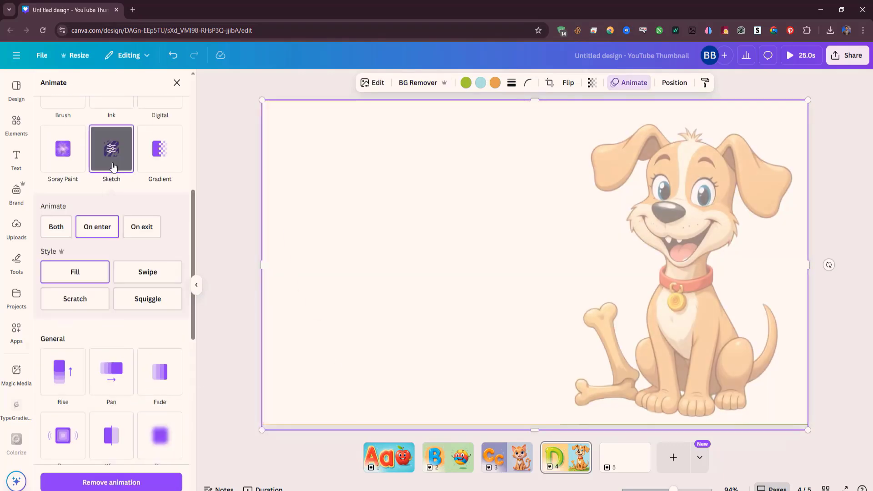
Step: Fill blank page 5 with the uploaded letter E elephant image and duplicate the image
click(613, 459)
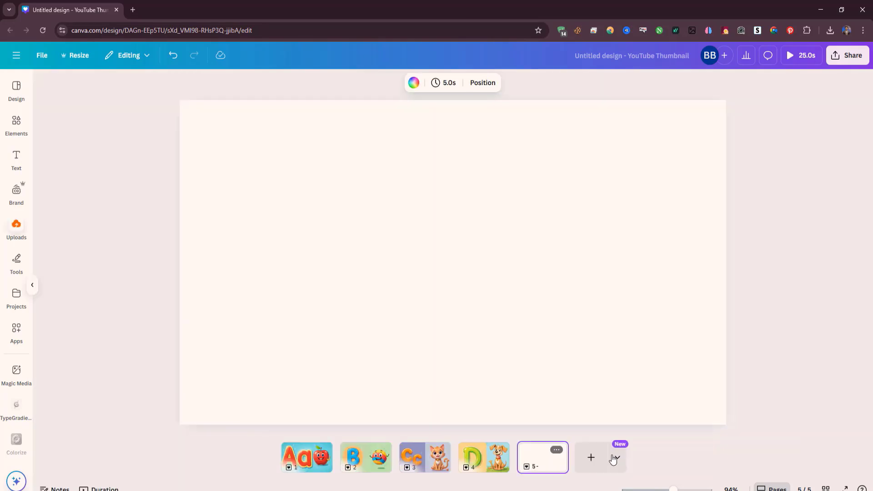
click(16, 226)
click(63, 198)
drag(534, 262, 431, 199)
drag(590, 298, 808, 430)
click(534, 122)
Step: Crop the duplicated letter E image to its elephant half and move it over the letter half
drag(715, 226, 708, 220)
drag(262, 263, 539, 276)
drag(691, 266, 419, 268)
Step: Erase the elephant from the original letter E image with Magic Eraser, selecting it as a whole object instead of brushing
click(675, 263)
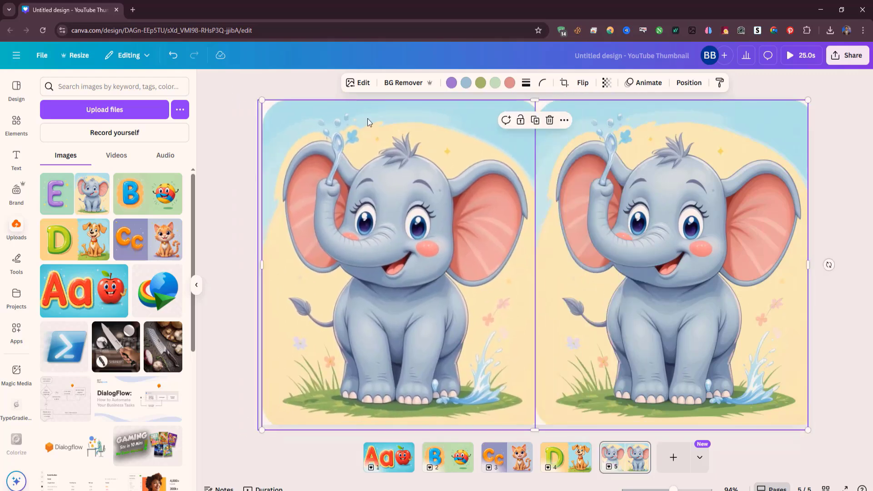
click(358, 84)
click(142, 199)
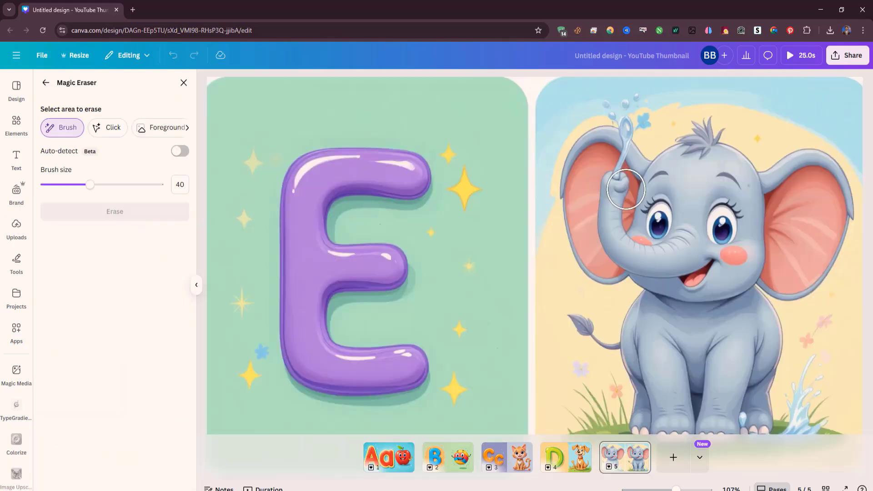
click(638, 168)
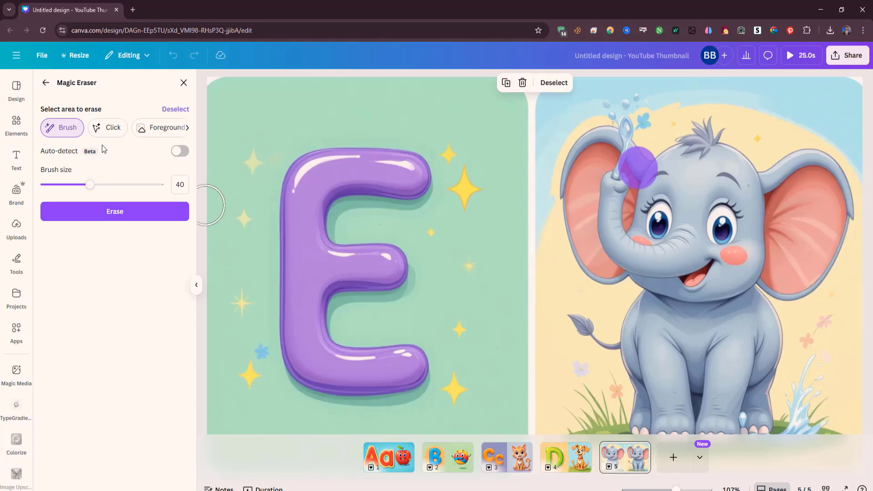
click(176, 109)
click(107, 127)
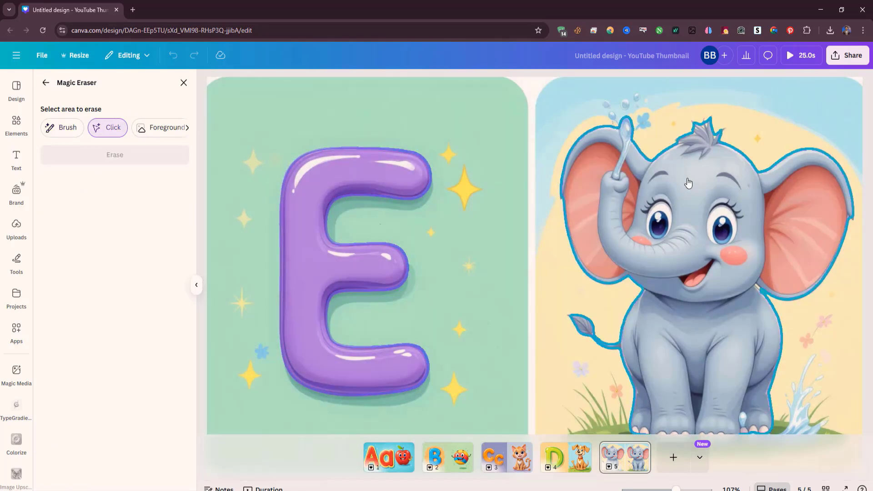
click(688, 183)
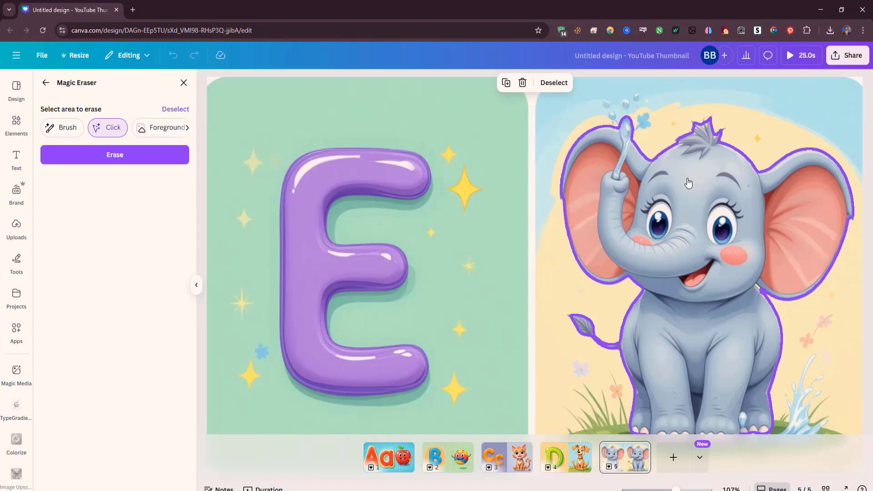
click(107, 156)
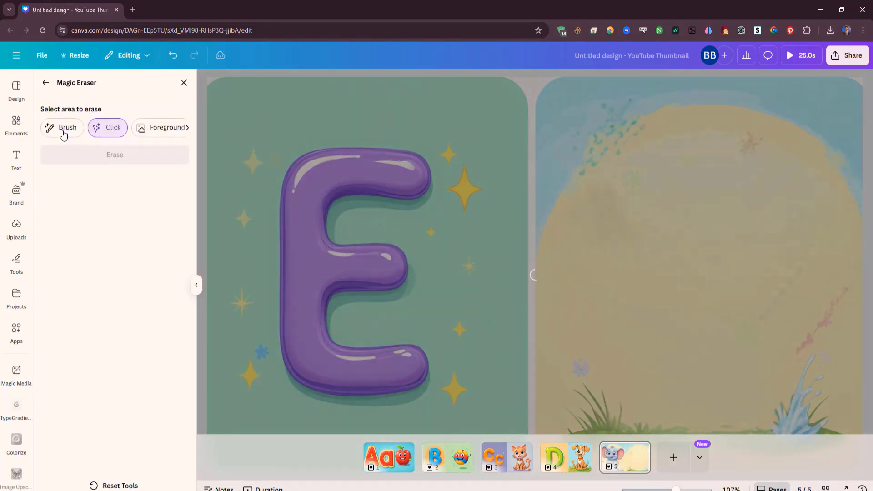
click(45, 82)
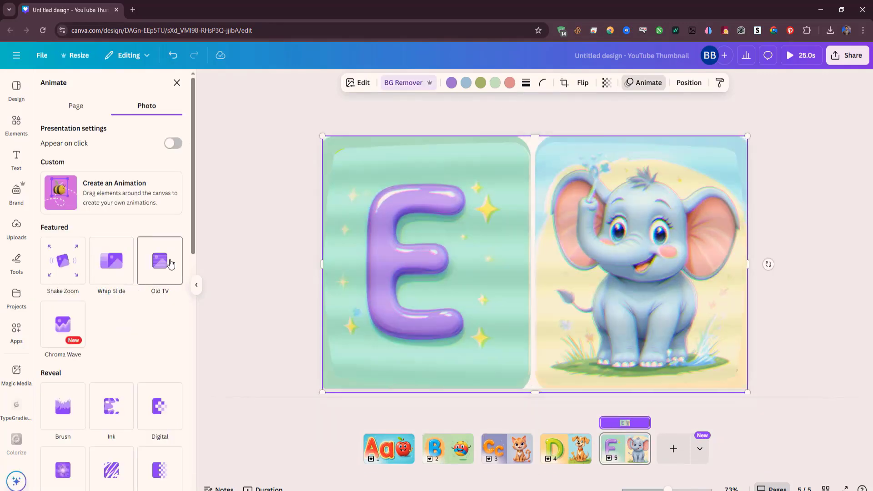
Step: Apply the Ink animation on enter to the letter E background image and preview the whole video
click(117, 414)
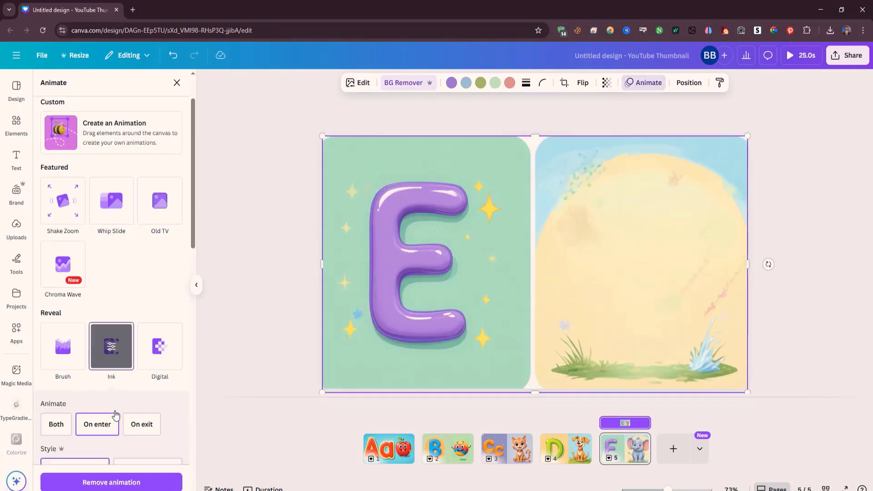
click(219, 289)
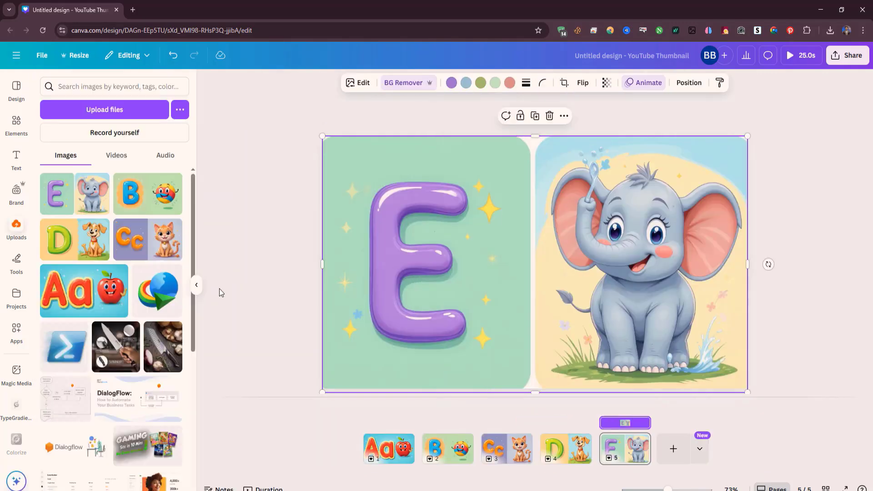
click(789, 58)
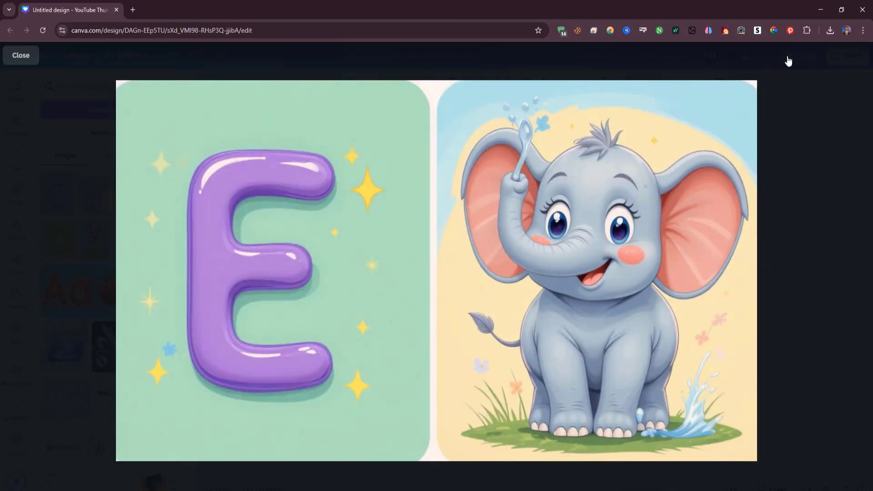
click(21, 56)
Step: Download pages 1–5 as a single MP4 video at 720p
click(847, 55)
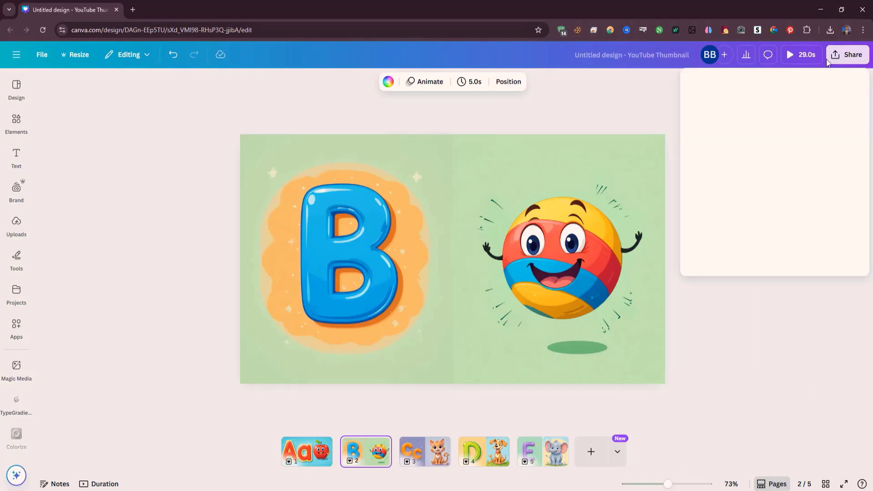
click(712, 255)
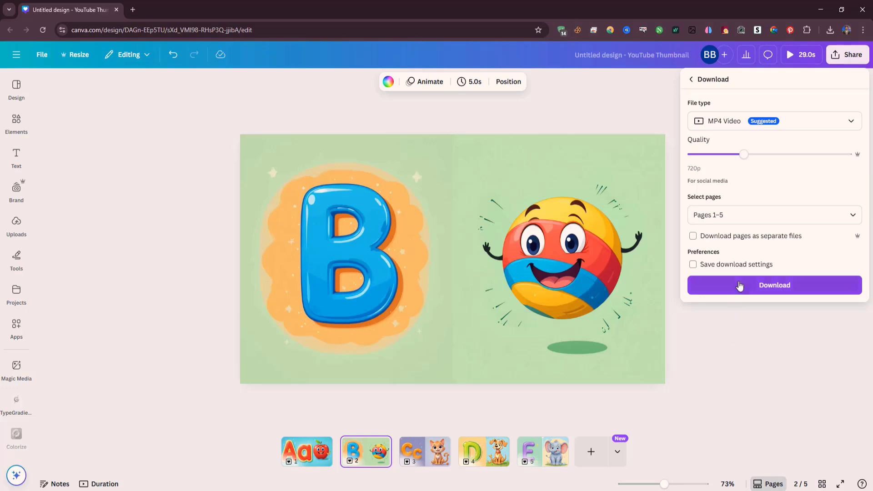
click(740, 285)
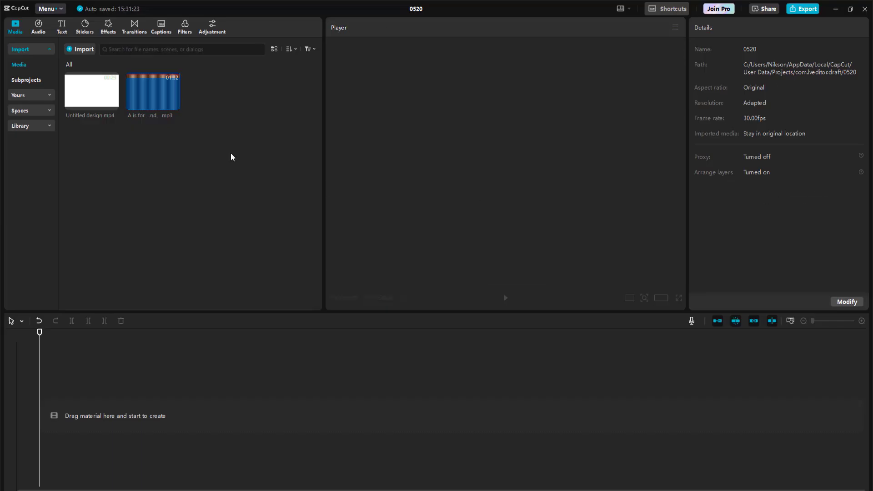
Step: Switch to CapCut and add the alphabet song MP3 and Untitled design.mp4 to the timeline
click(175, 104)
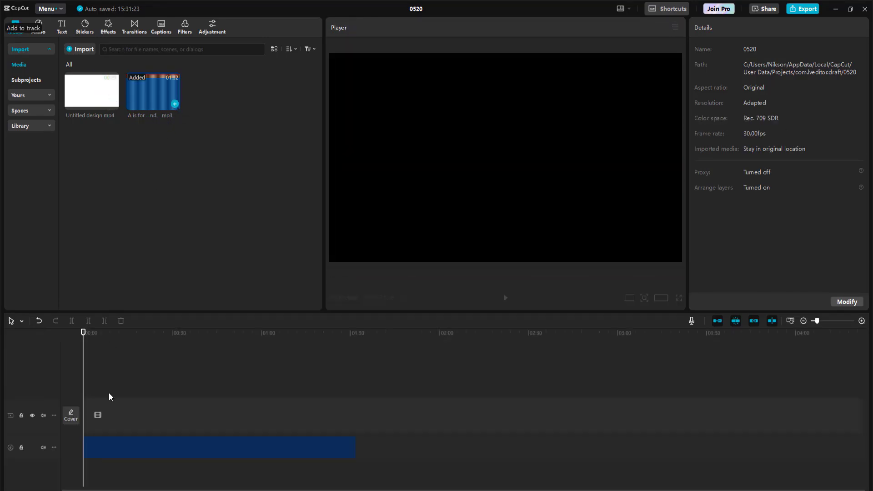
click(95, 454)
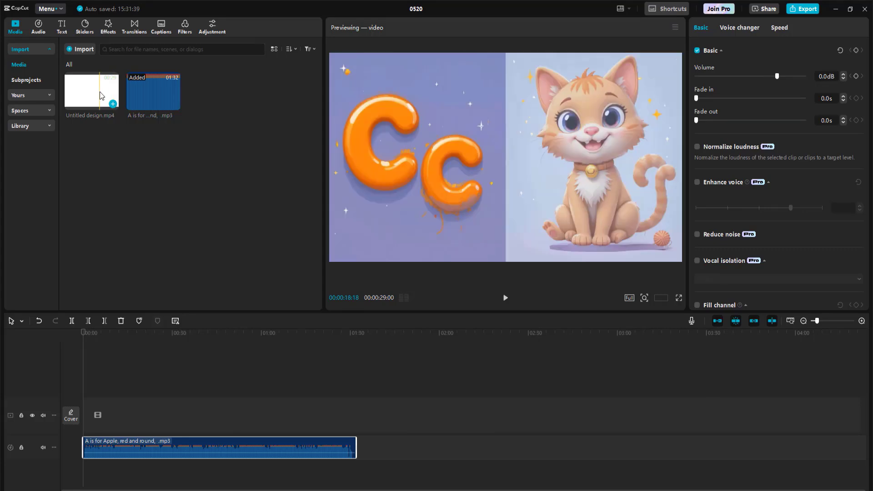
click(114, 104)
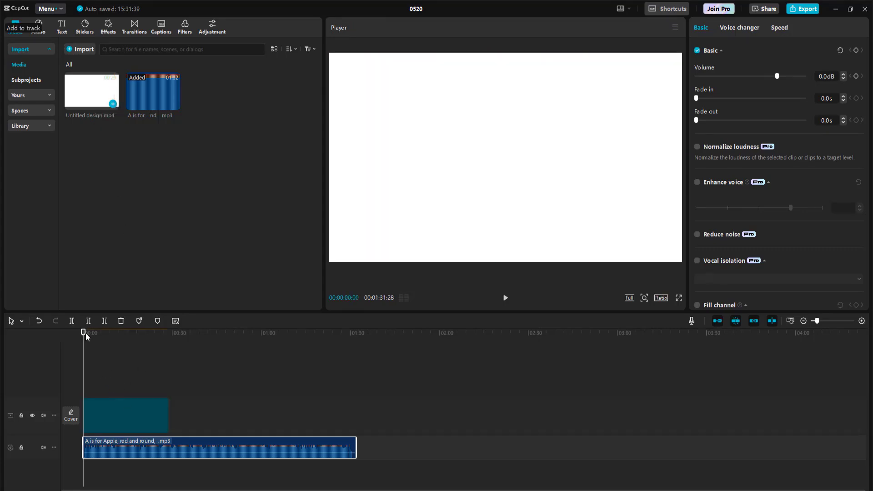
Step: Preview the timeline from the start and trim the end of the letter A clip to 00:00:07:18
click(102, 343)
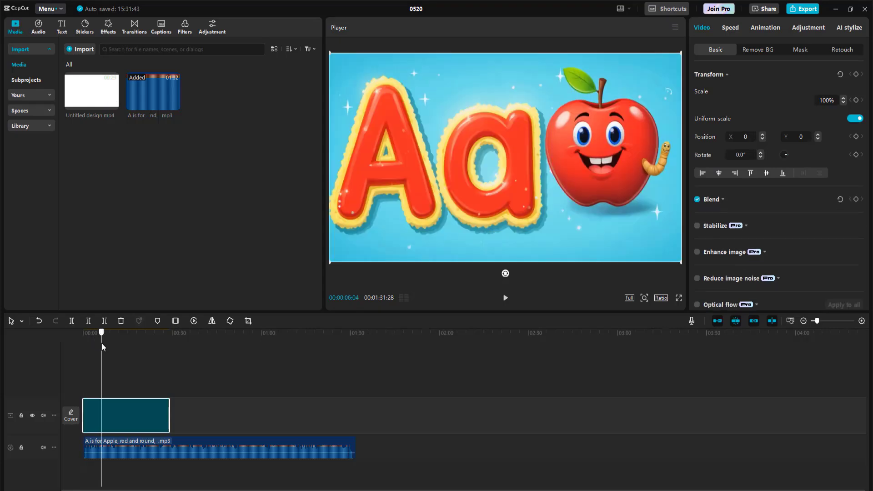
click(77, 338)
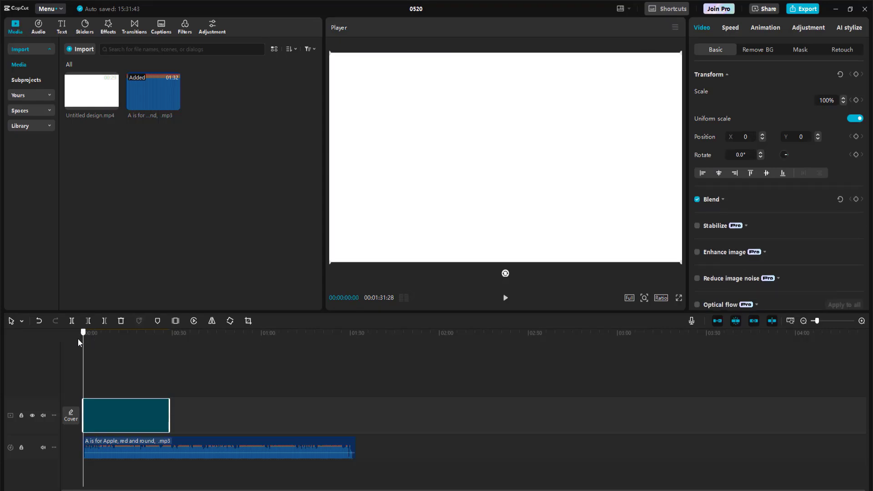
click(504, 299)
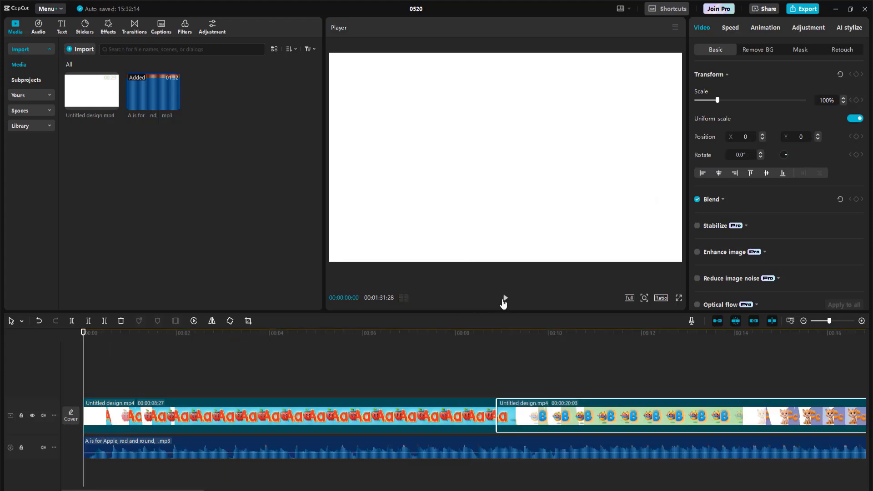
click(505, 299)
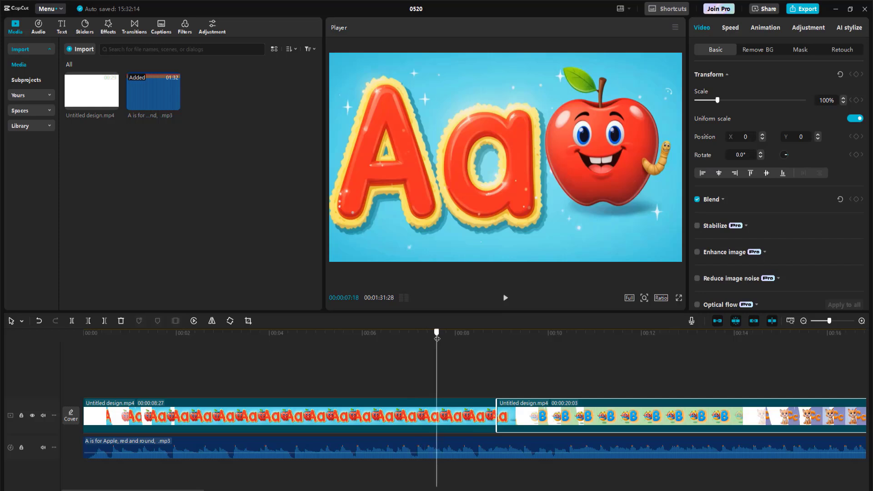
click(492, 423)
click(497, 425)
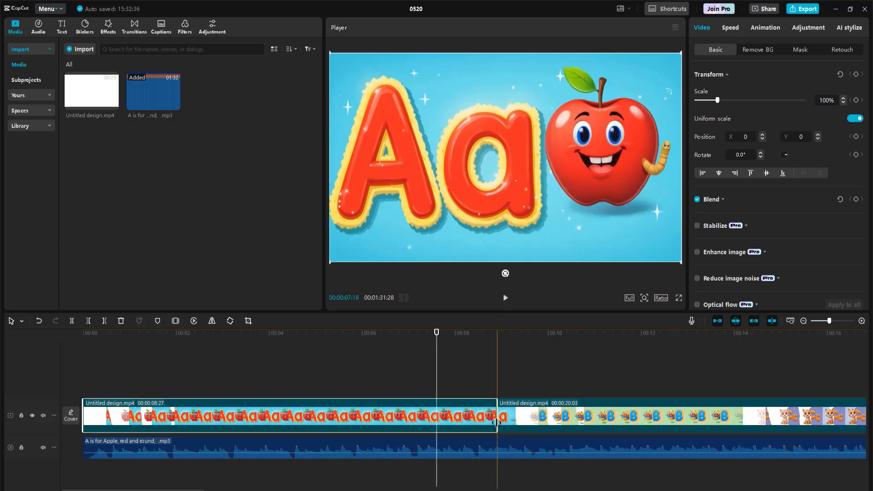
drag(497, 423, 437, 420)
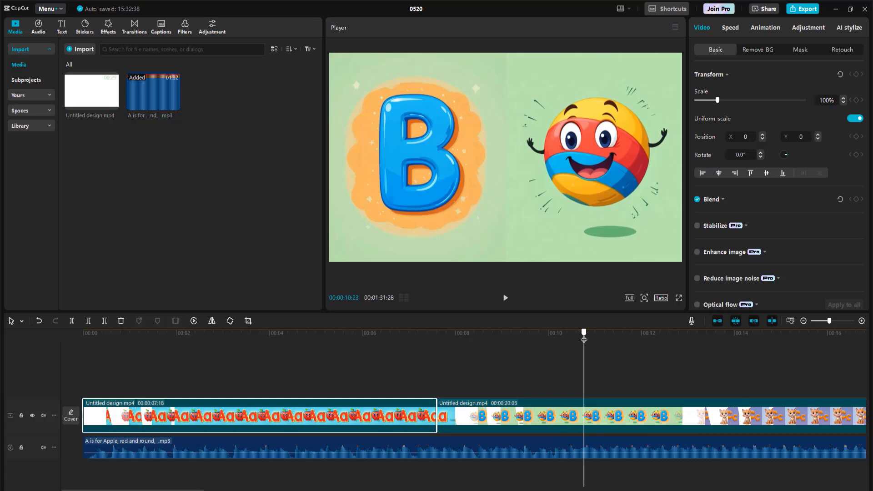
Step: Split the footage at 00:00:10:23 within the letter B section and trim the leftover B frames from the start of the following clip
click(464, 417)
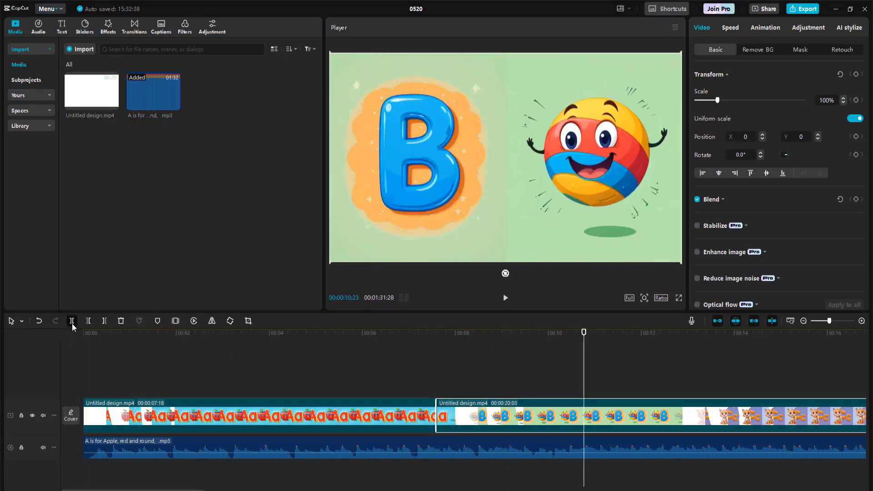
click(72, 323)
drag(132, 490, 210, 490)
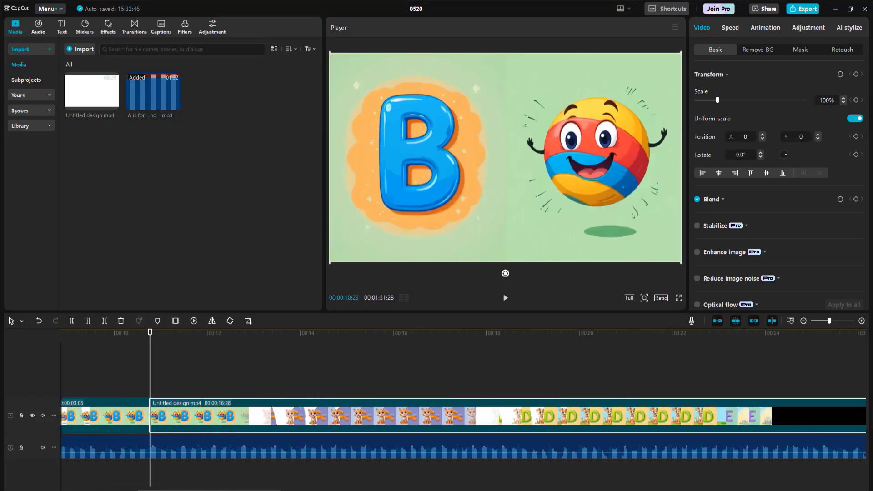
drag(149, 417, 248, 412)
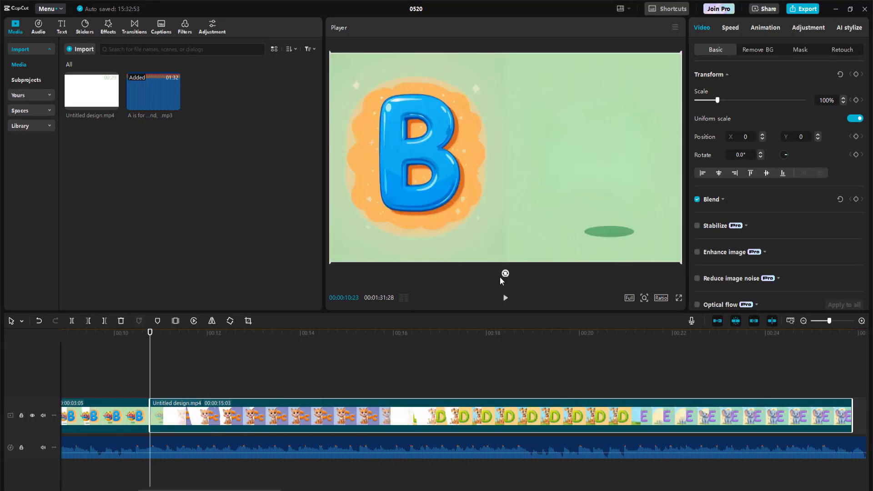
Step: Play on to 00:00:13:07, split the footage there and trim the leftover letter C frames from the start of the following clip
click(507, 299)
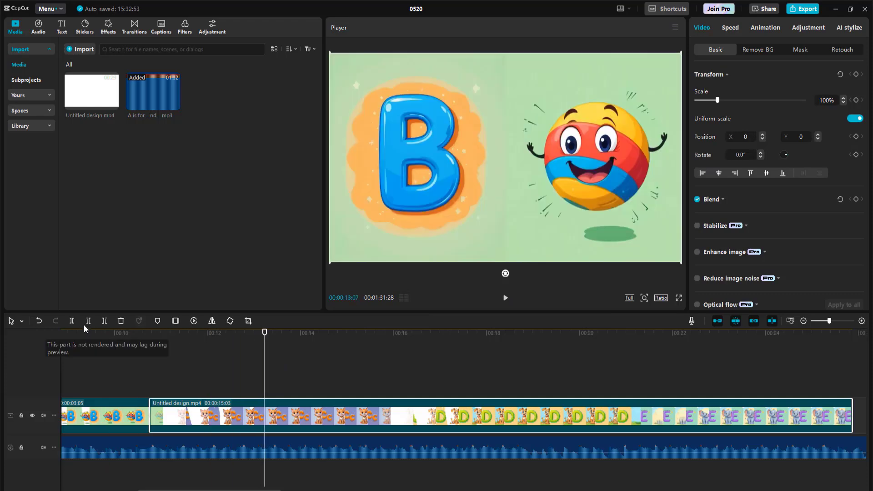
click(71, 321)
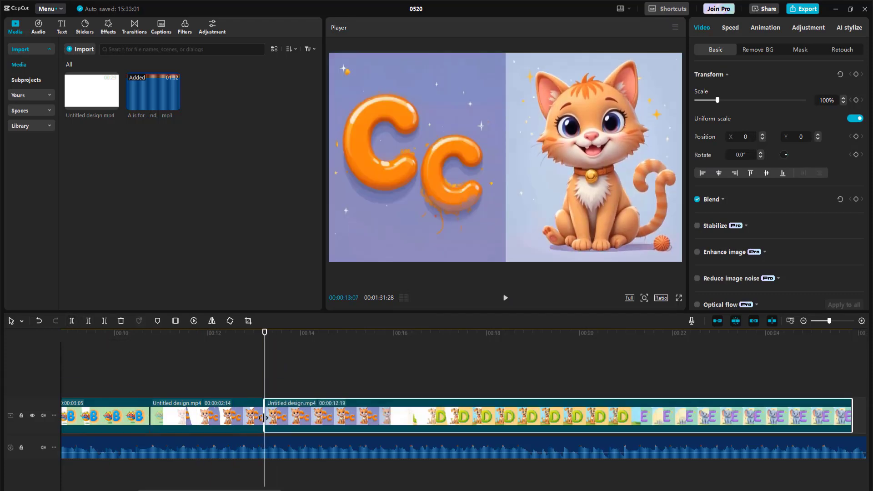
drag(275, 417, 399, 417)
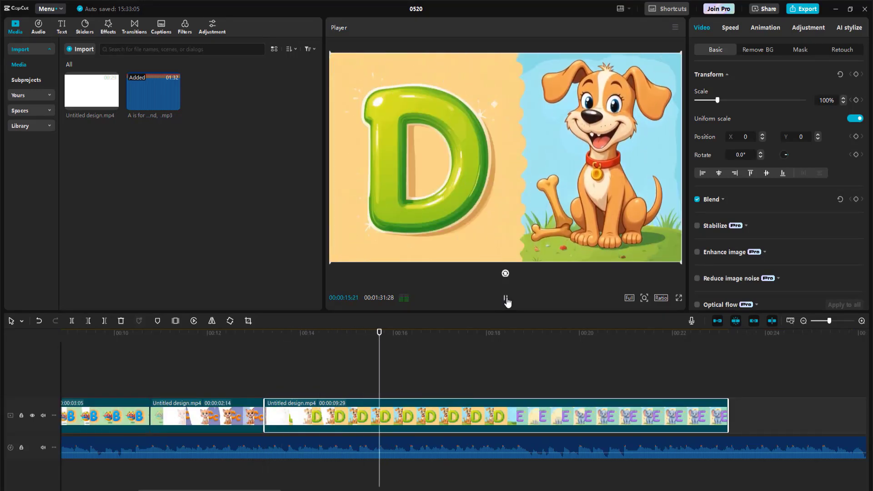
Step: Cut the letter D section to match its song line and preview the synced video from the start
click(74, 319)
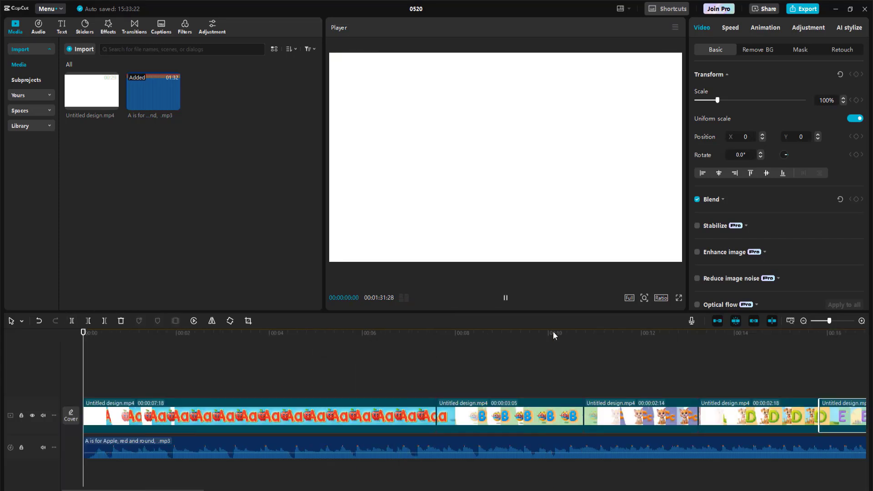
click(503, 302)
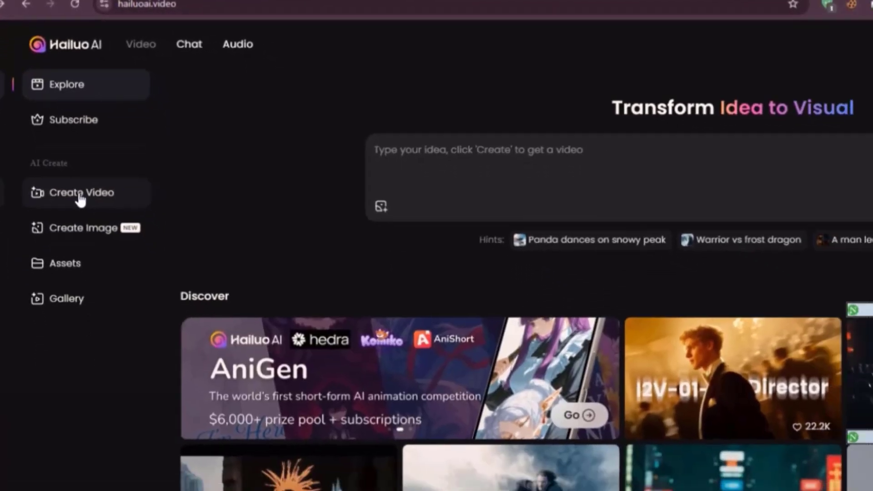
Step: Switch to Hailuo AI and set up an image-to-video generation of the letter E elephant picture, reusing the prompt "animate this picture"
click(79, 195)
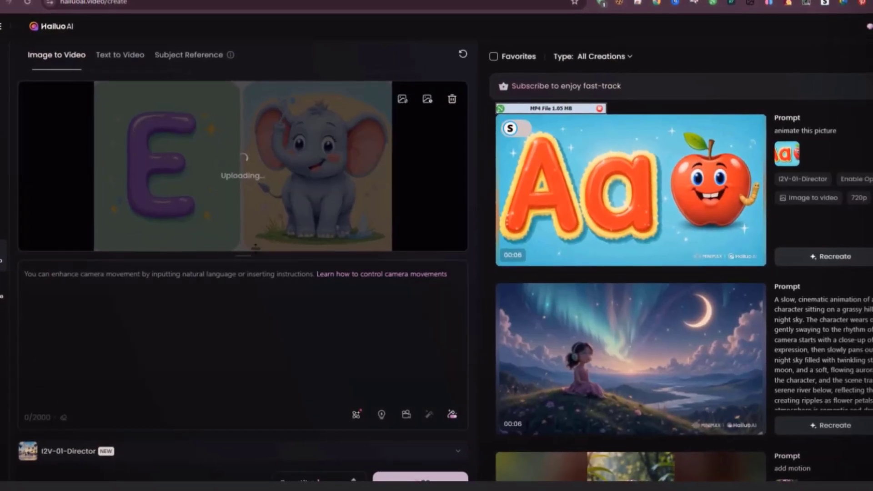
triple_click(825, 131)
key(ctrl+c)
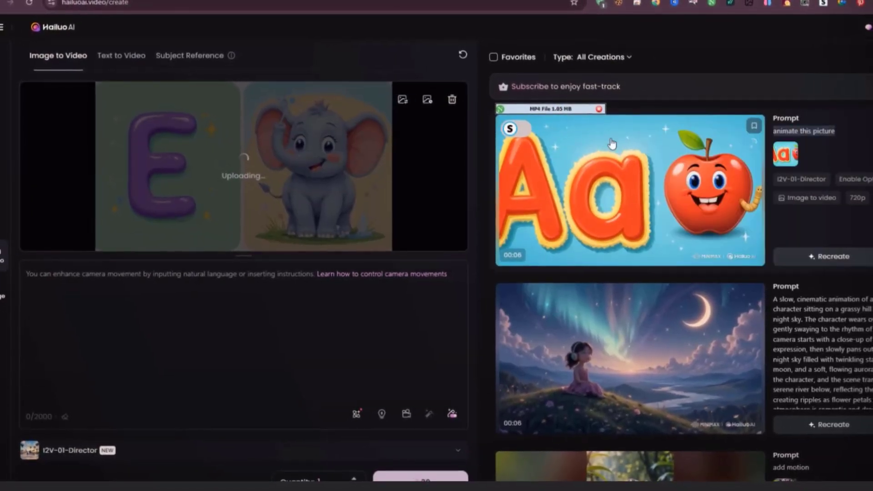
click(77, 293)
right_click(77, 293)
click(118, 148)
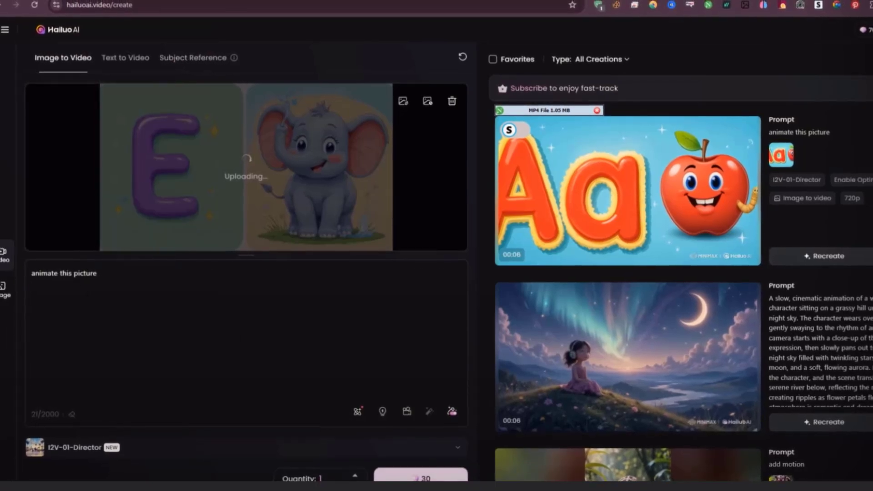
click(751, 143)
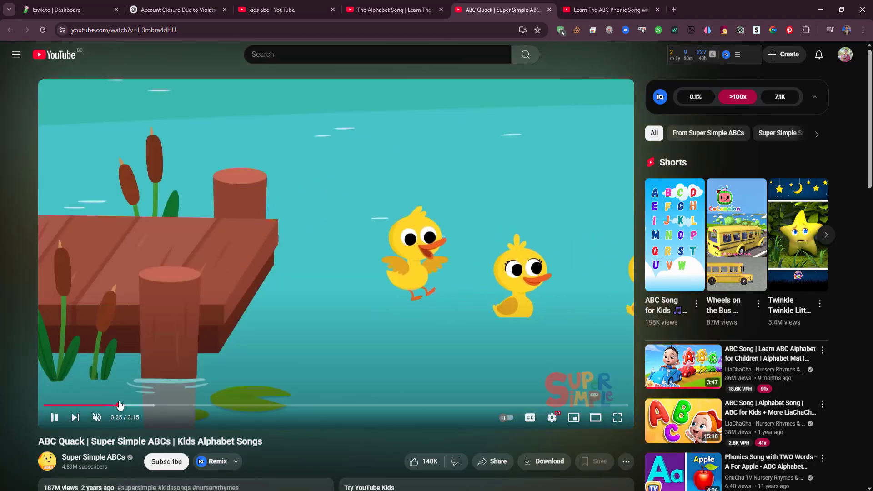
Step: Switch to YouTube and skim through the "ABC Quack" alphabet song video to examine its animation style
drag(120, 404, 183, 406)
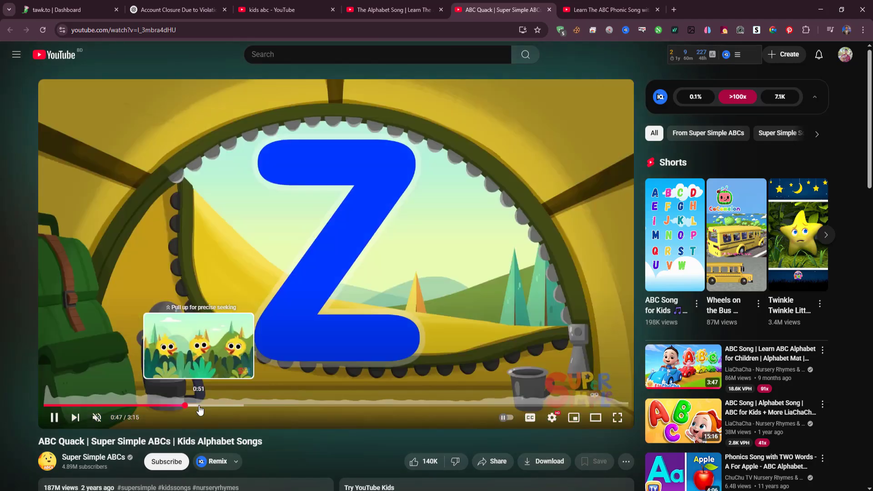
click(201, 406)
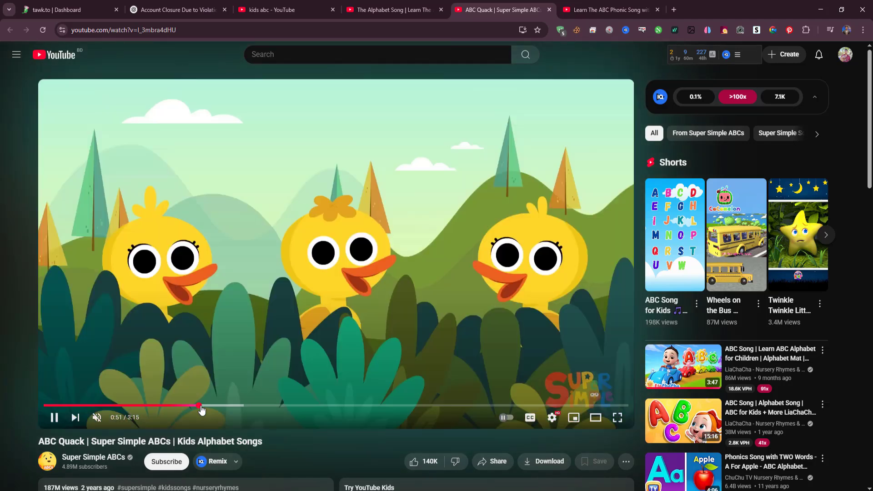
click(217, 410)
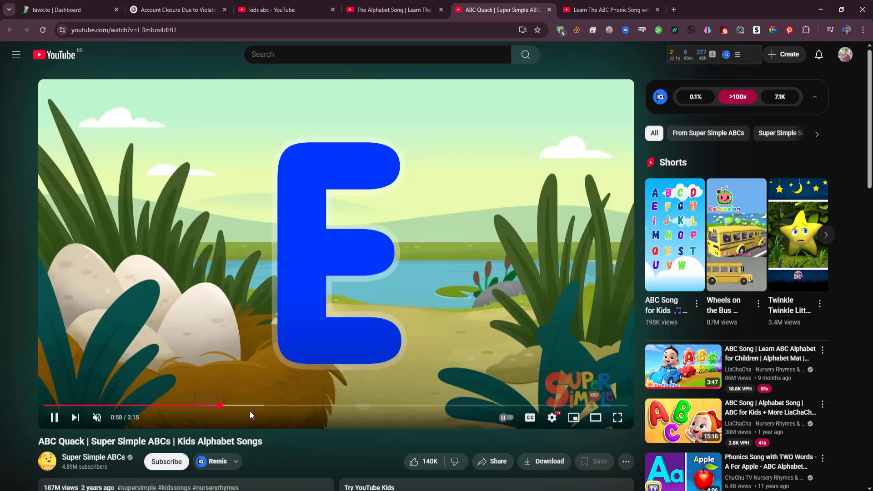
Step: Skim through the "Learn The ABC Phonic Song with APPLE" video to examine how its letters and objects are presented
click(564, 13)
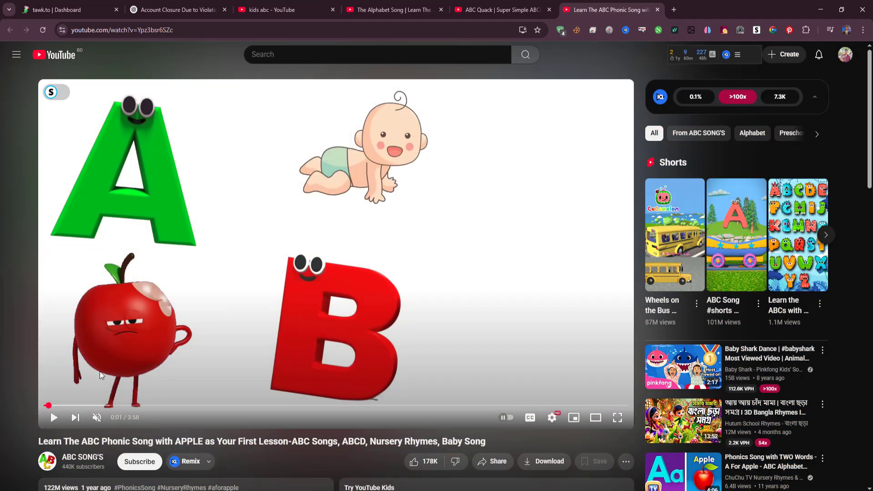
click(116, 406)
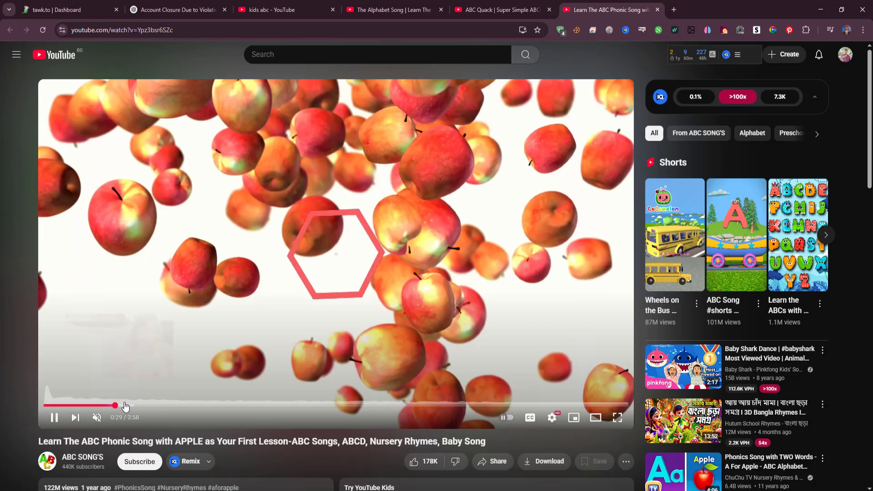
click(136, 406)
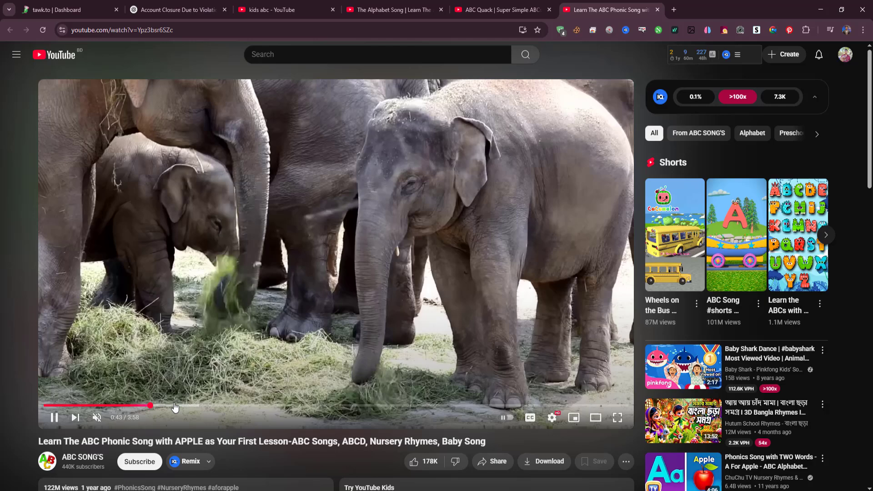
click(176, 406)
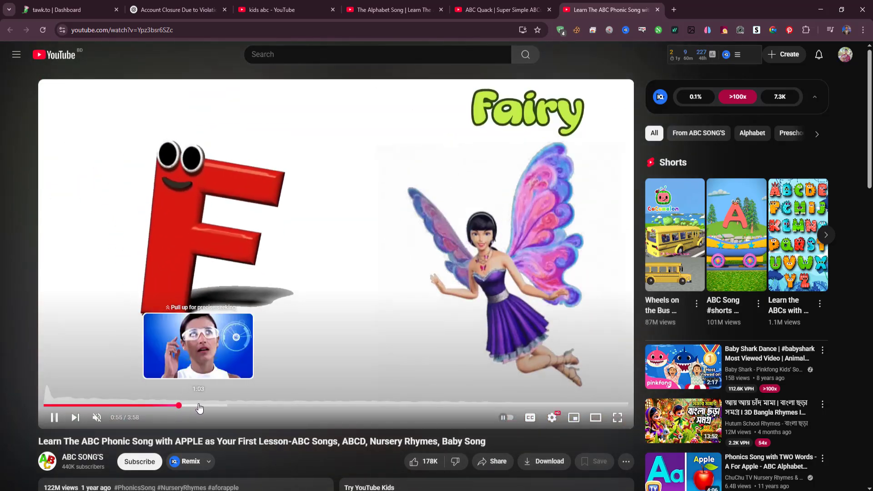
click(221, 407)
click(253, 407)
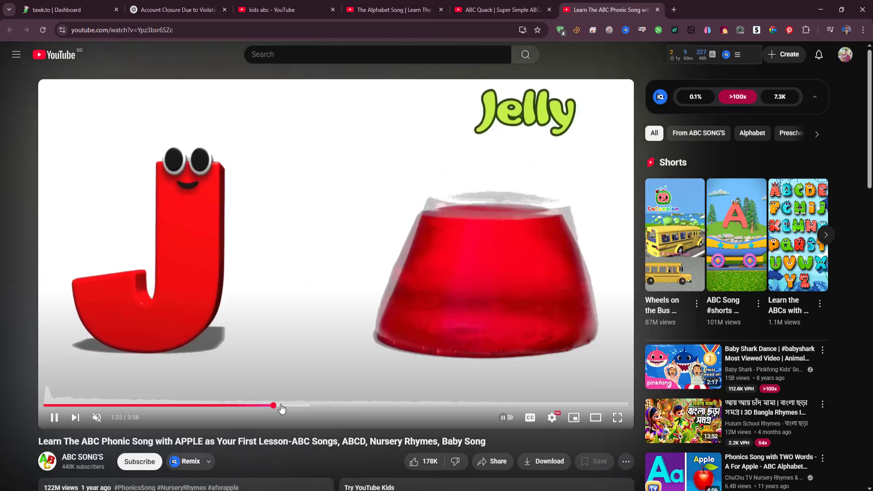
click(295, 406)
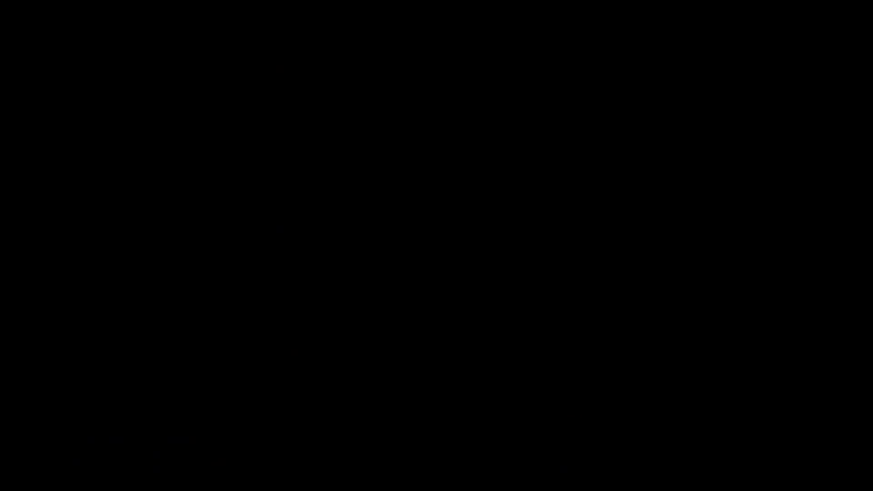